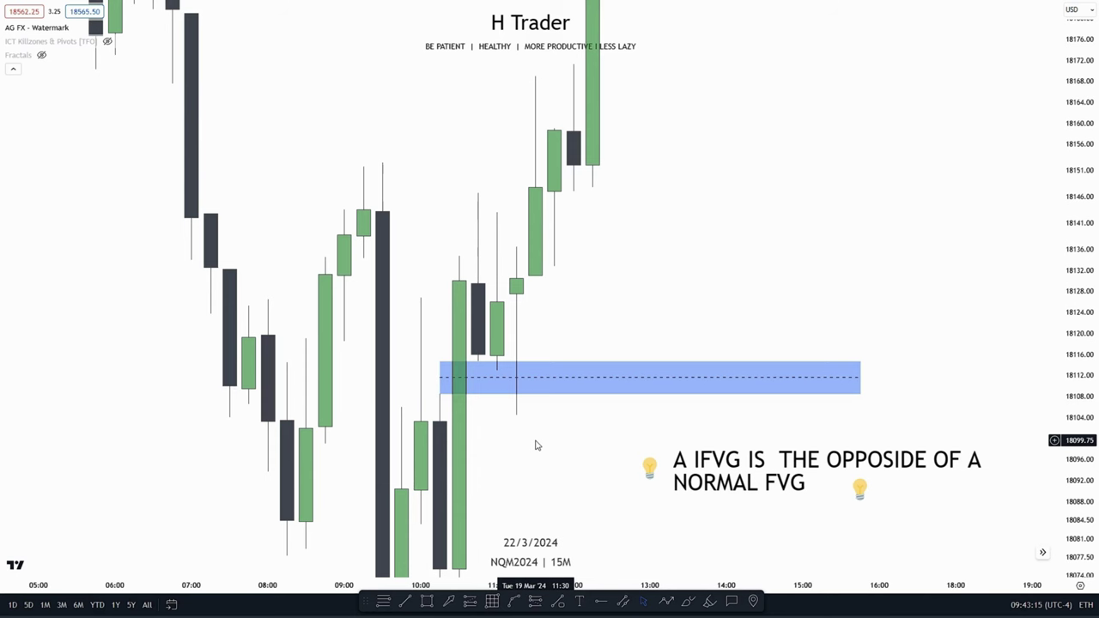
# - Examine the blue normal FVG zone between the 10:15 and 10:45 candles and the surrounding price action
pyautogui.moveTo(536, 445); pyautogui.dragTo(540, 410)
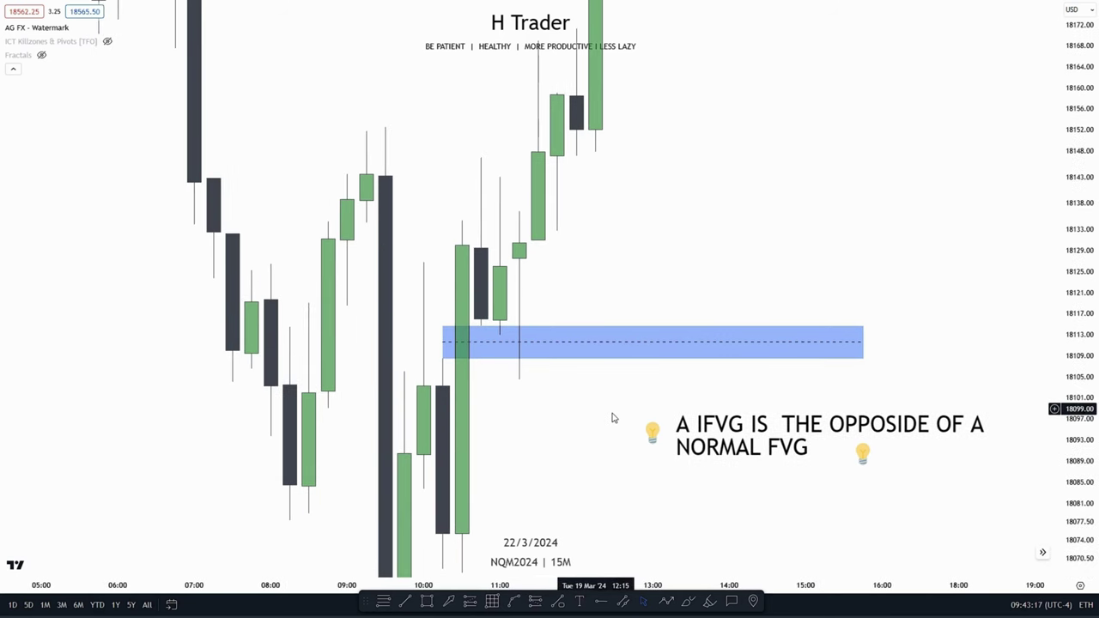
pyautogui.moveTo(1069, 444); pyautogui.dragTo(1058, 383)
pyautogui.moveTo(555, 452); pyautogui.dragTo(565, 414)
pyautogui.scroll(1, 565, 414)
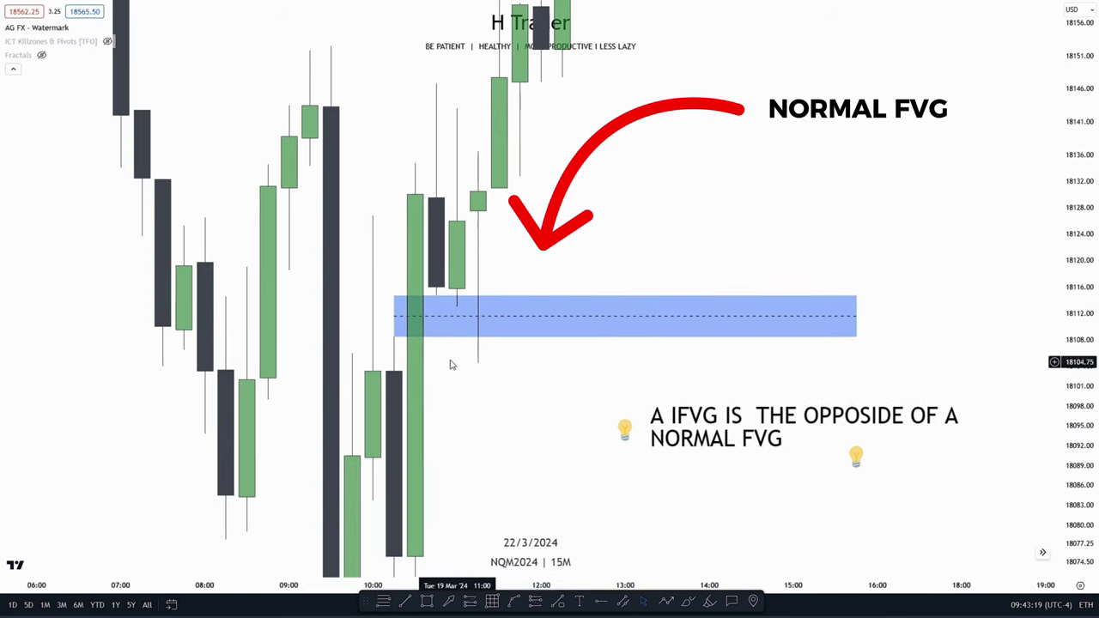
pyautogui.click(393, 337)
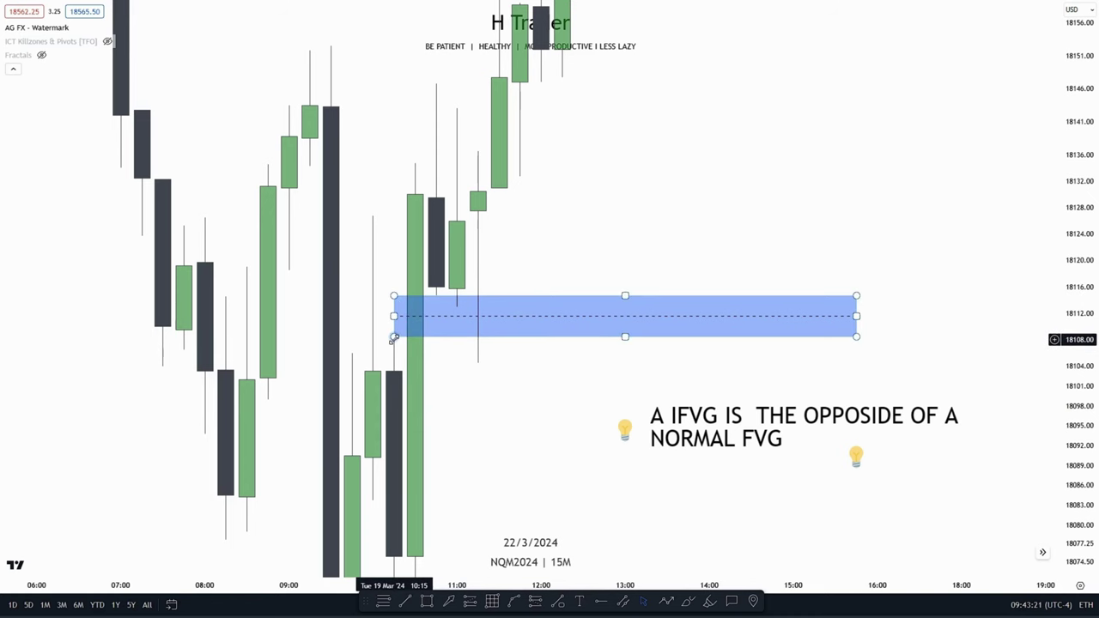
pyautogui.press('Escape')
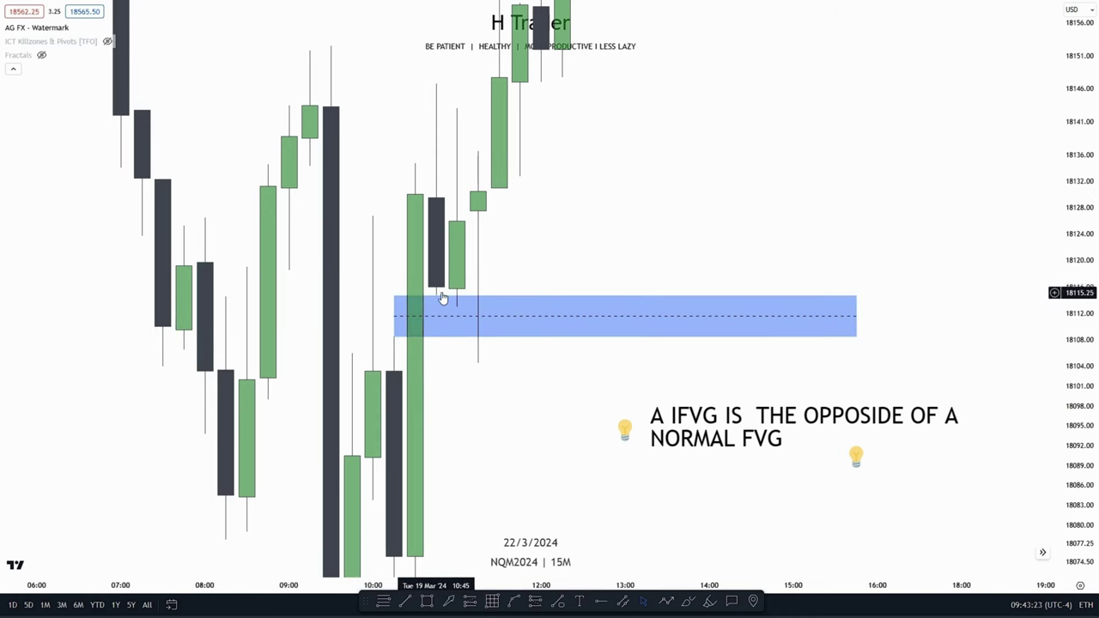
pyautogui.moveTo(594, 232); pyautogui.dragTo(627, 263)
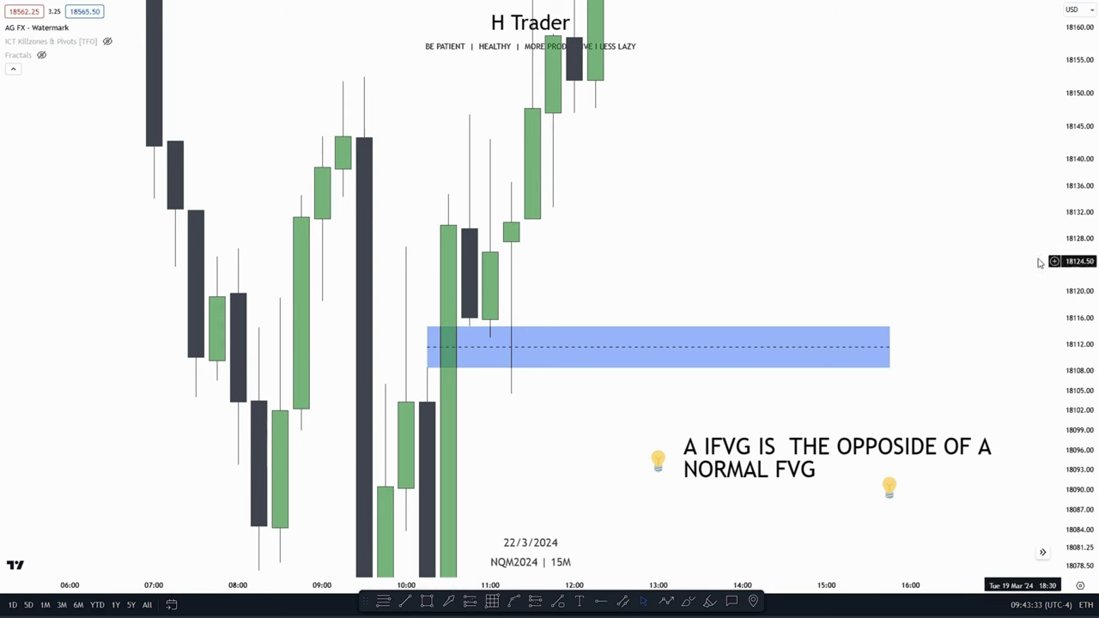
pyautogui.moveTo(1080, 258); pyautogui.dragTo(1086, 277)
pyautogui.moveTo(1089, 208); pyautogui.dragTo(1090, 261)
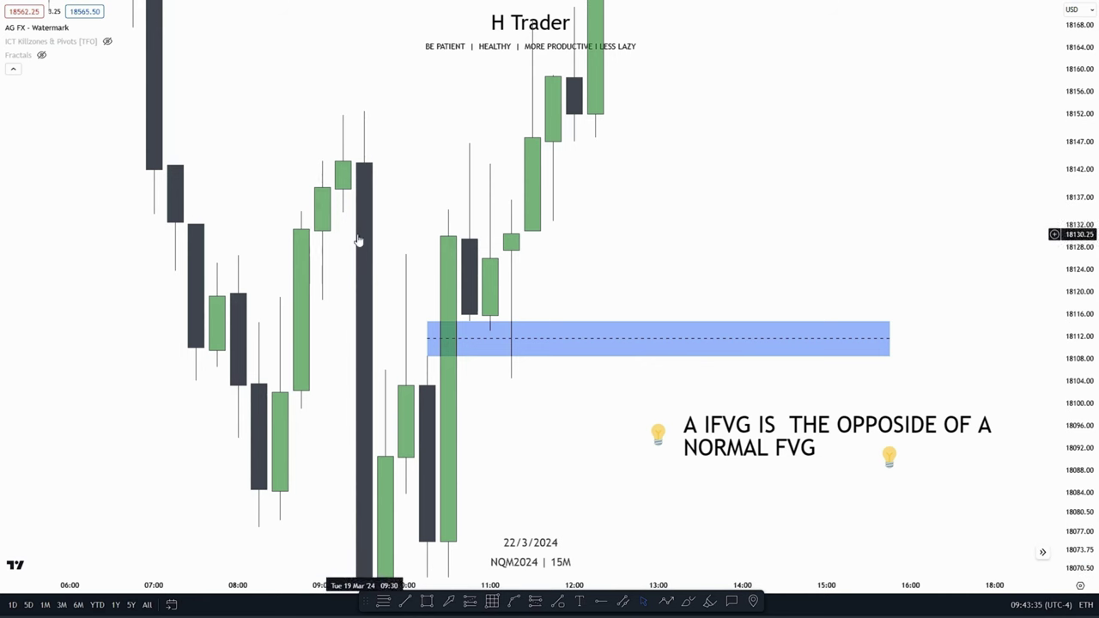
# - Resize the blue zone to span the bearish gap from the 09:15 candle's low at 18134.25 down to 18106.00
pyautogui.moveTo(421, 325)
pyautogui.mouseDown()
pyautogui.moveTo(376, 288)
pyautogui.moveTo(374, 256)
pyautogui.moveTo(337, 214)
pyautogui.mouseUp()
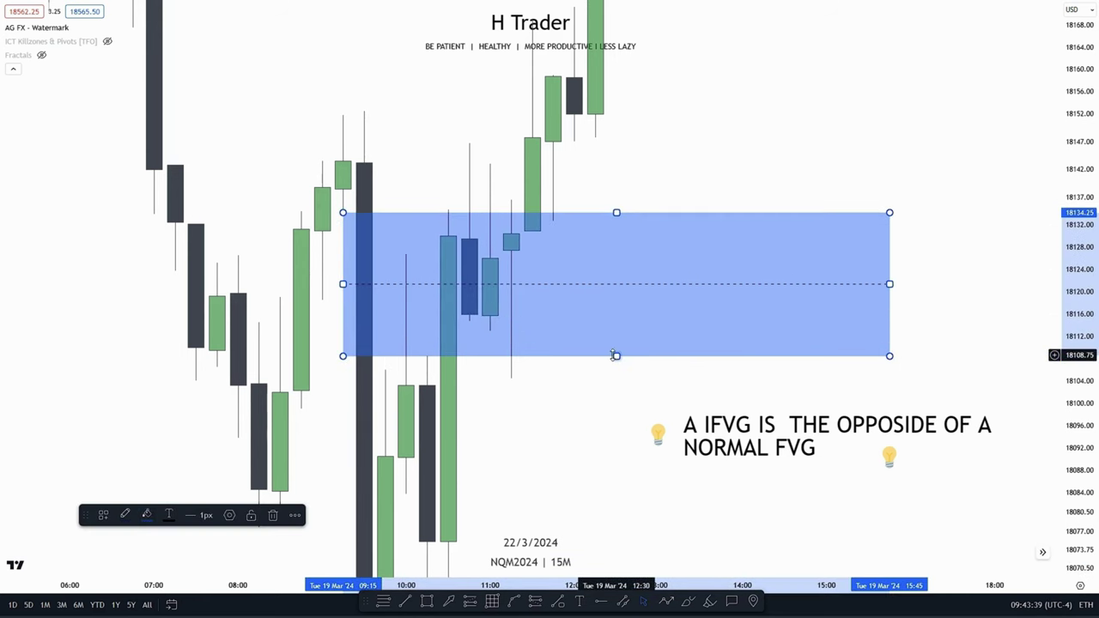
pyautogui.moveTo(615, 356)
pyautogui.mouseDown()
pyautogui.moveTo(615, 385)
pyautogui.moveTo(615, 370)
pyautogui.mouseUp()
pyautogui.moveTo(740, 375); pyautogui.dragTo(739, 400)
pyautogui.moveTo(1078, 219); pyautogui.dragTo(1079, 250)
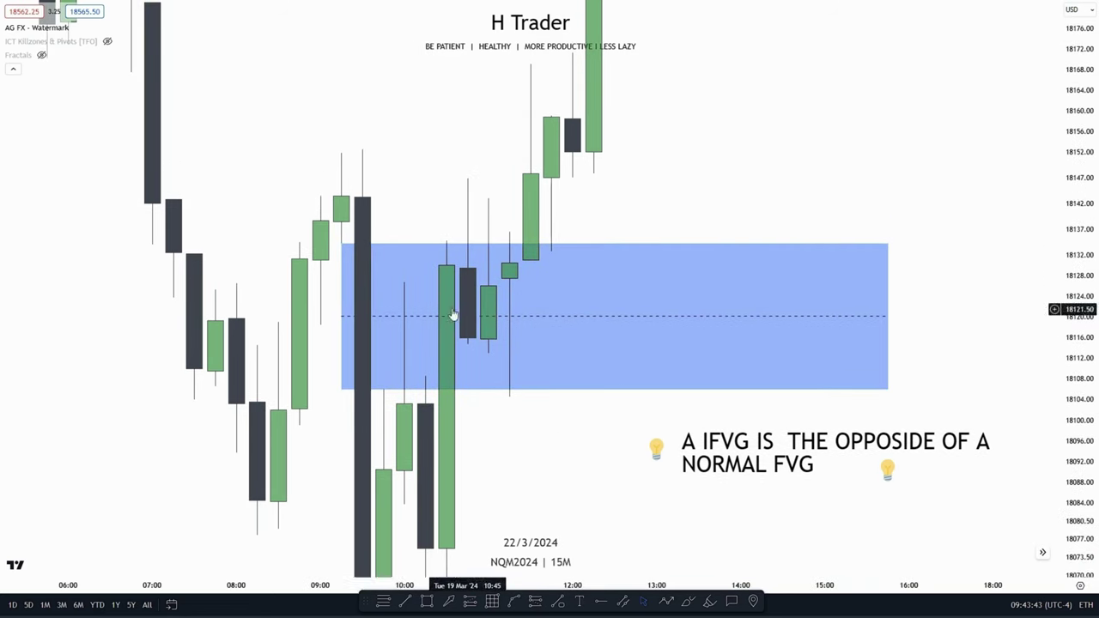
pyautogui.moveTo(558, 441); pyautogui.dragTo(577, 402)
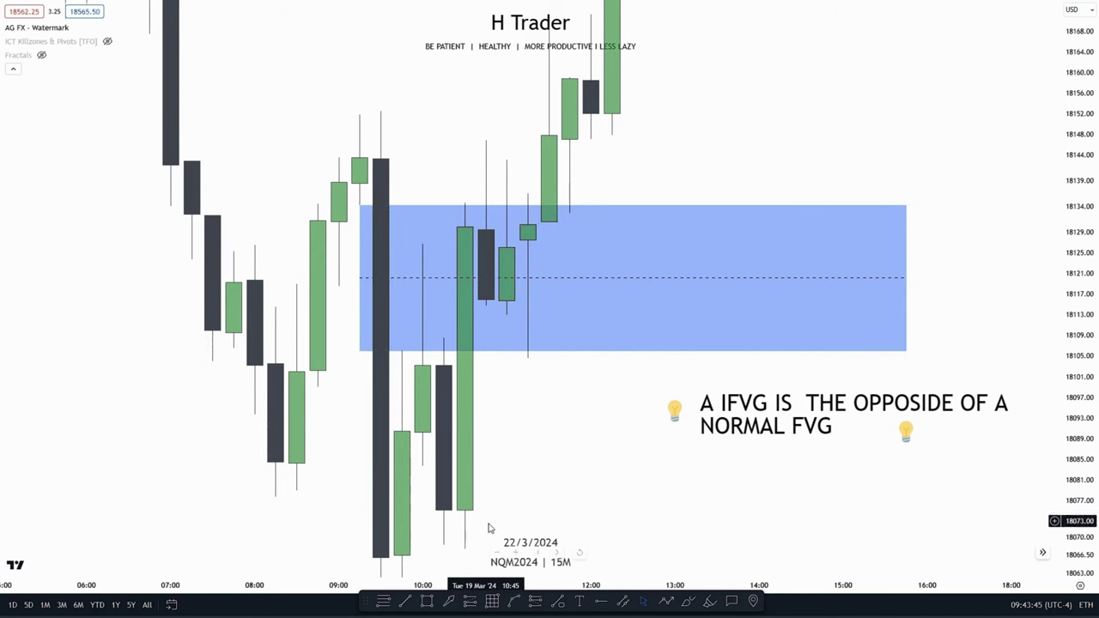
pyautogui.moveTo(555, 440); pyautogui.dragTo(541, 550)
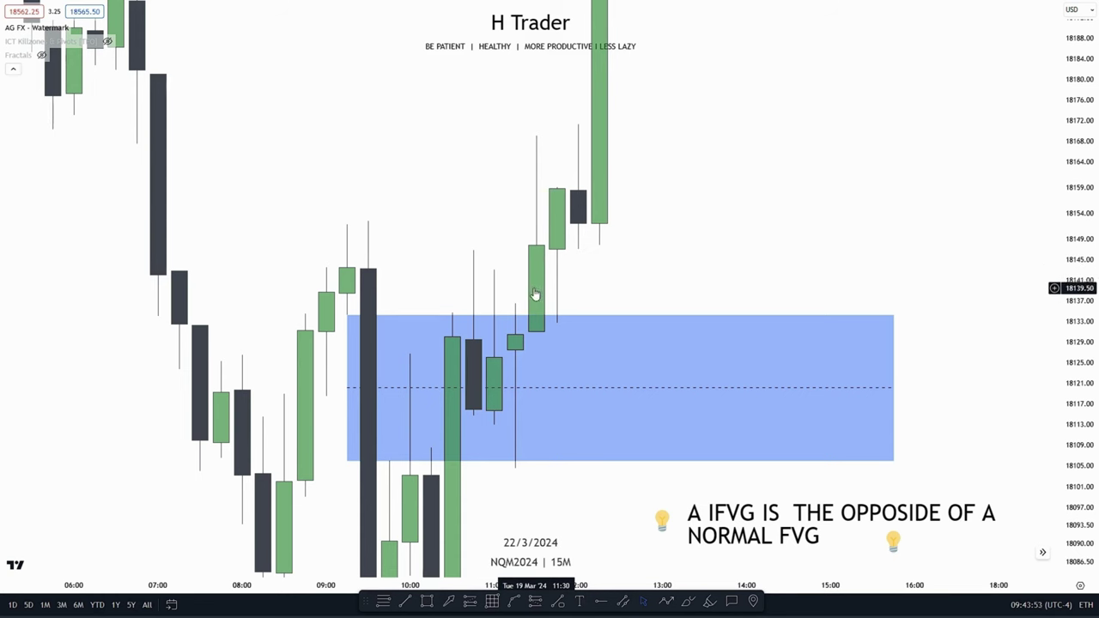
pyautogui.moveTo(433, 293)
pyautogui.mouseDown()
pyautogui.moveTo(410, 248)
pyautogui.moveTo(402, 297)
pyautogui.mouseUp()
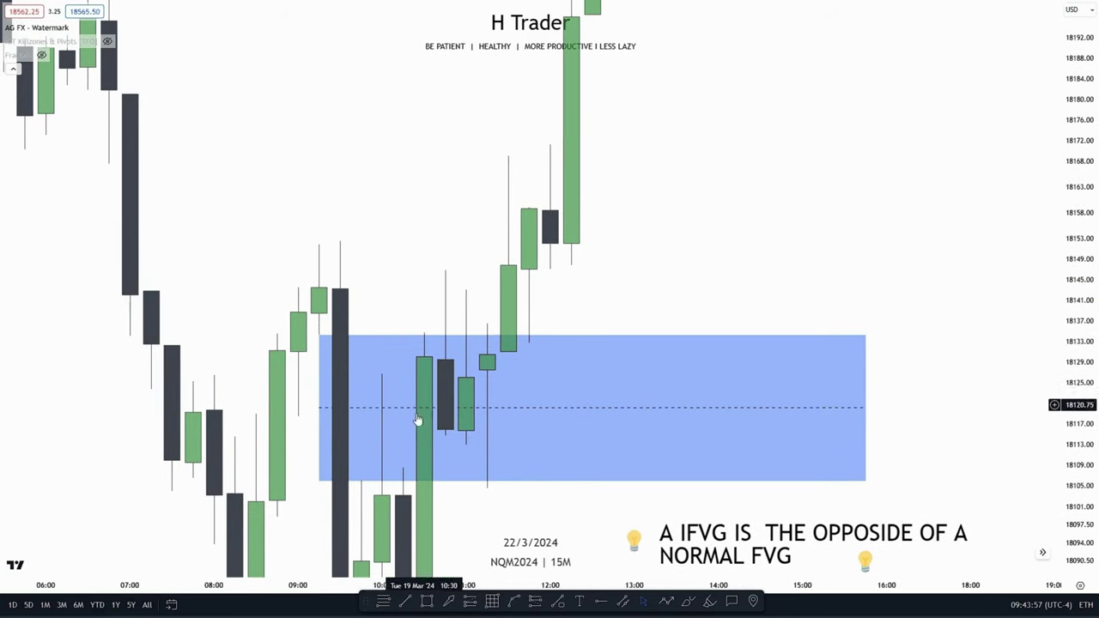
pyautogui.click(427, 602)
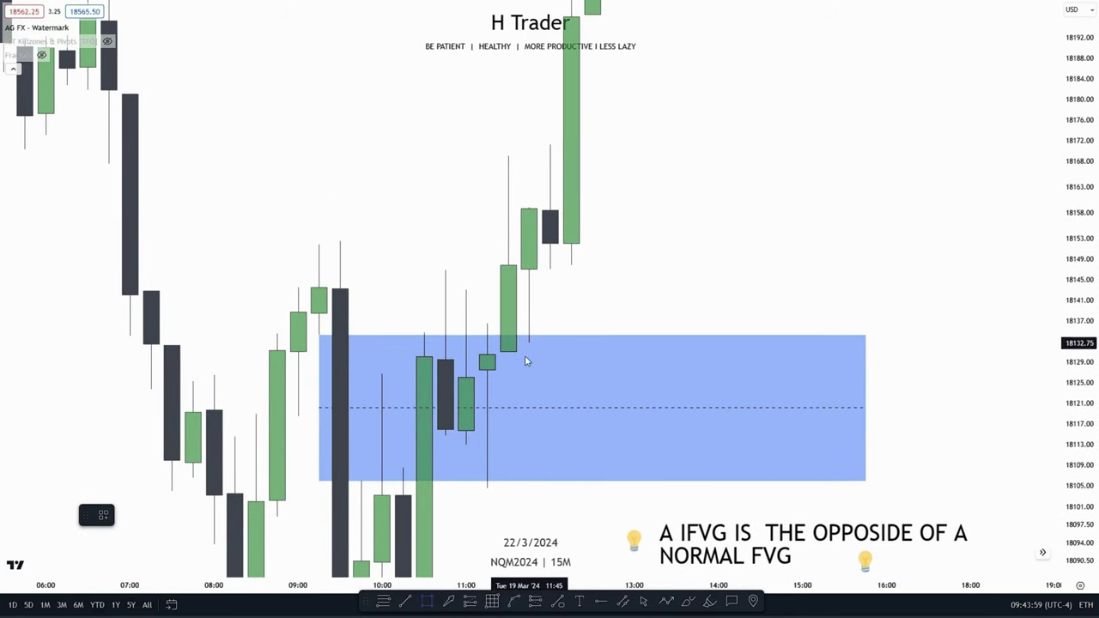
pyautogui.moveTo(509, 351)
pyautogui.mouseDown()
pyautogui.moveTo(484, 216)
pyautogui.moveTo(508, 156)
pyautogui.mouseUp()
pyautogui.press('Delete')
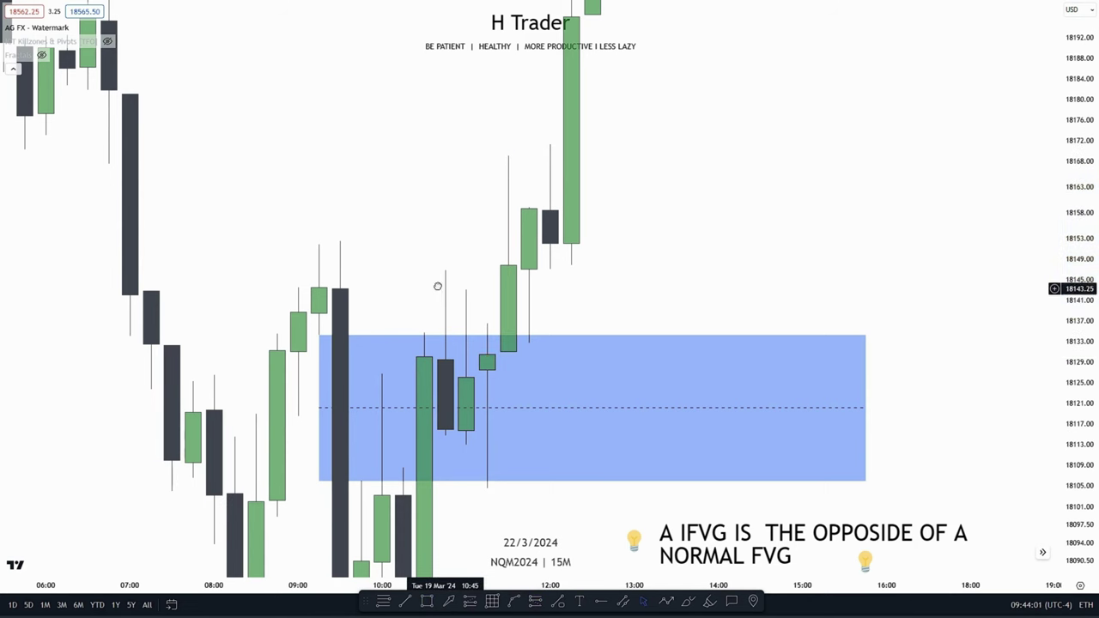
# - Shrink the blue zone back to the gap between the 10:15 candle's high and the 10:45 candle's low at 18114.75
pyautogui.moveTo(442, 287); pyautogui.dragTo(442, 228)
pyautogui.click(570, 251)
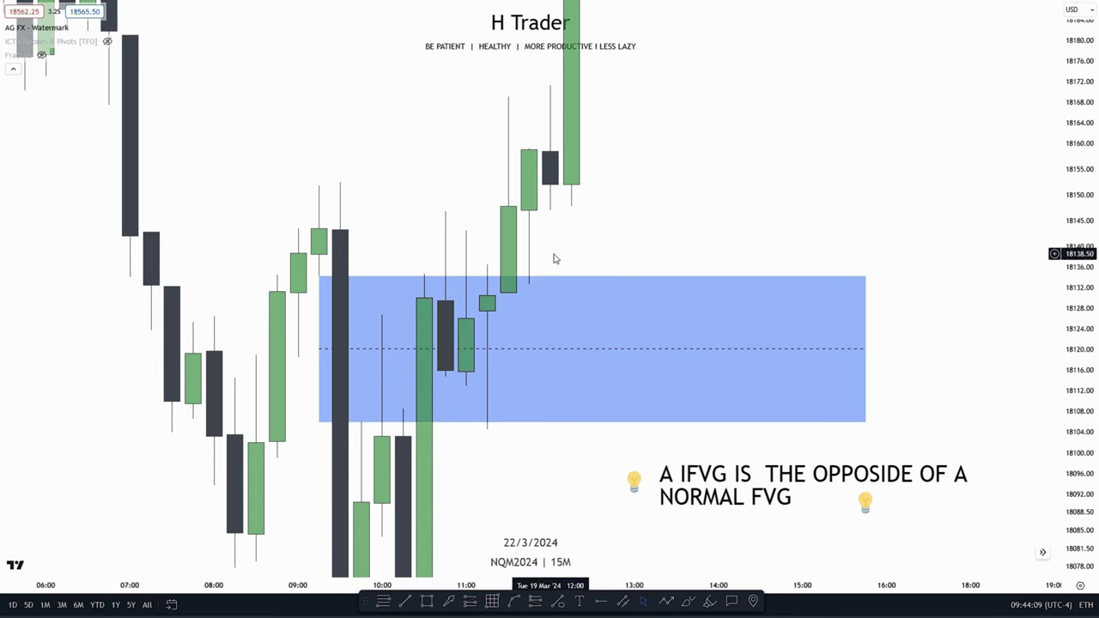
pyautogui.moveTo(507, 446); pyautogui.dragTo(539, 408)
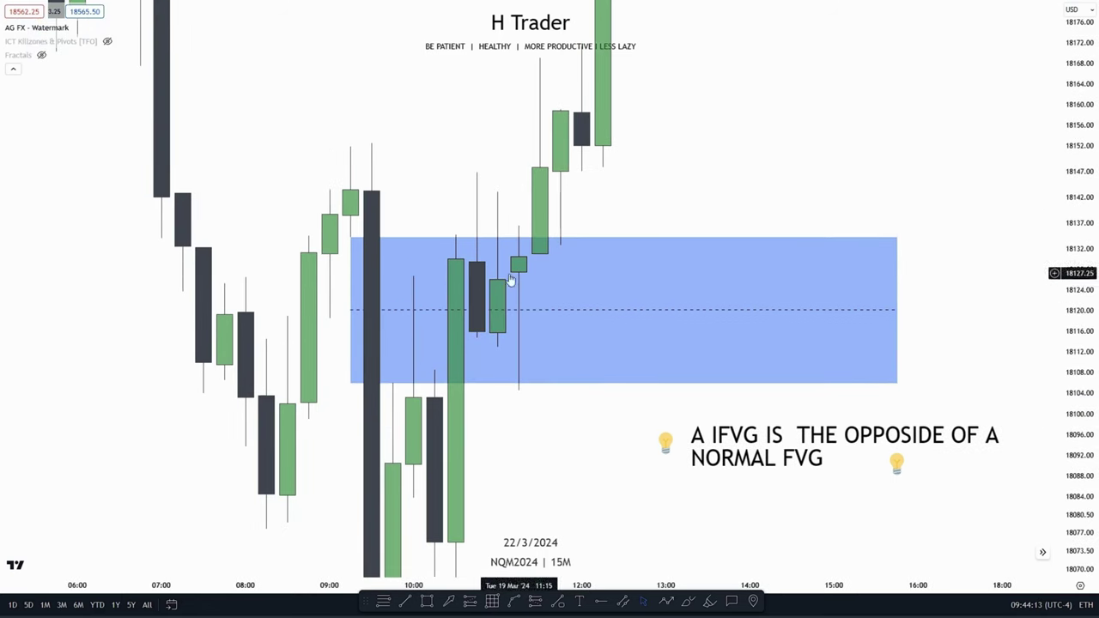
pyautogui.moveTo(633, 164); pyautogui.dragTo(577, 275)
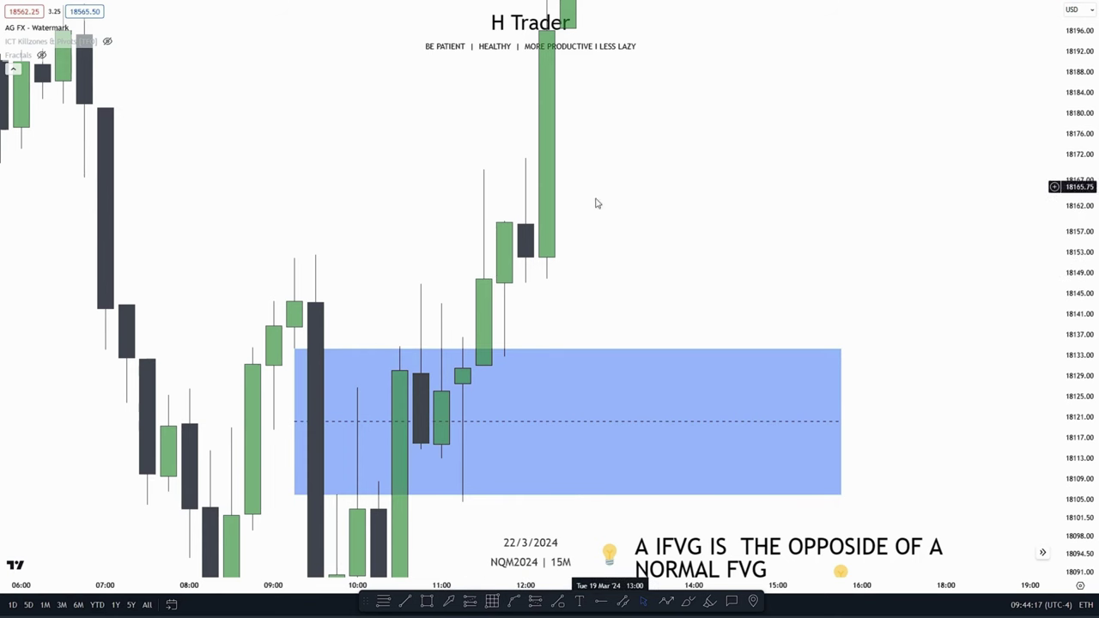
pyautogui.moveTo(481, 520); pyautogui.dragTo(481, 428)
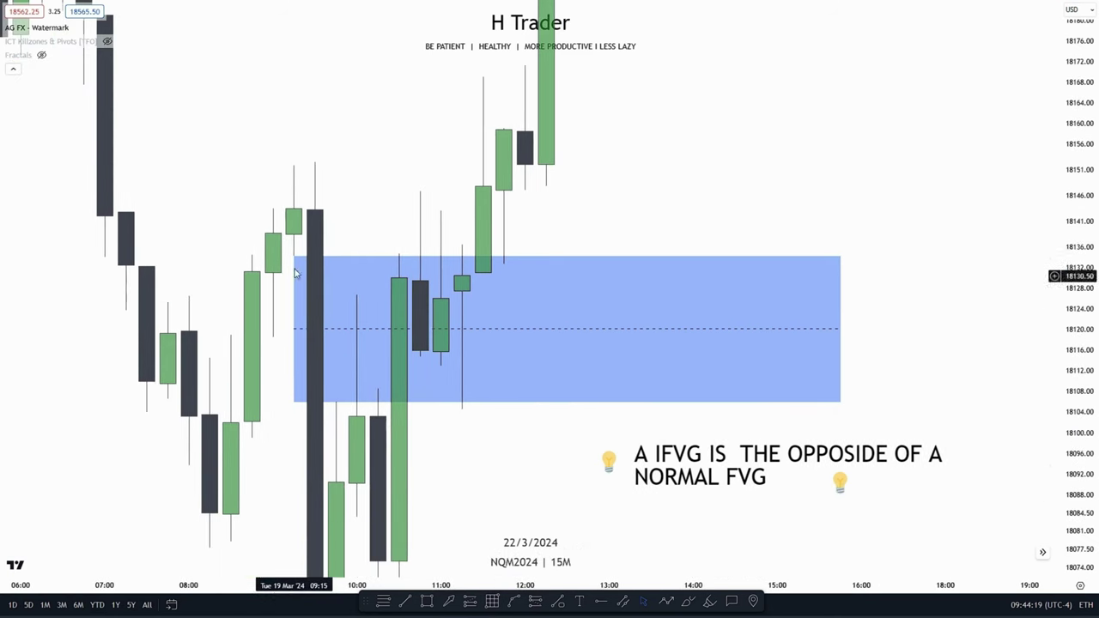
pyautogui.moveTo(299, 256); pyautogui.dragTo(378, 356)
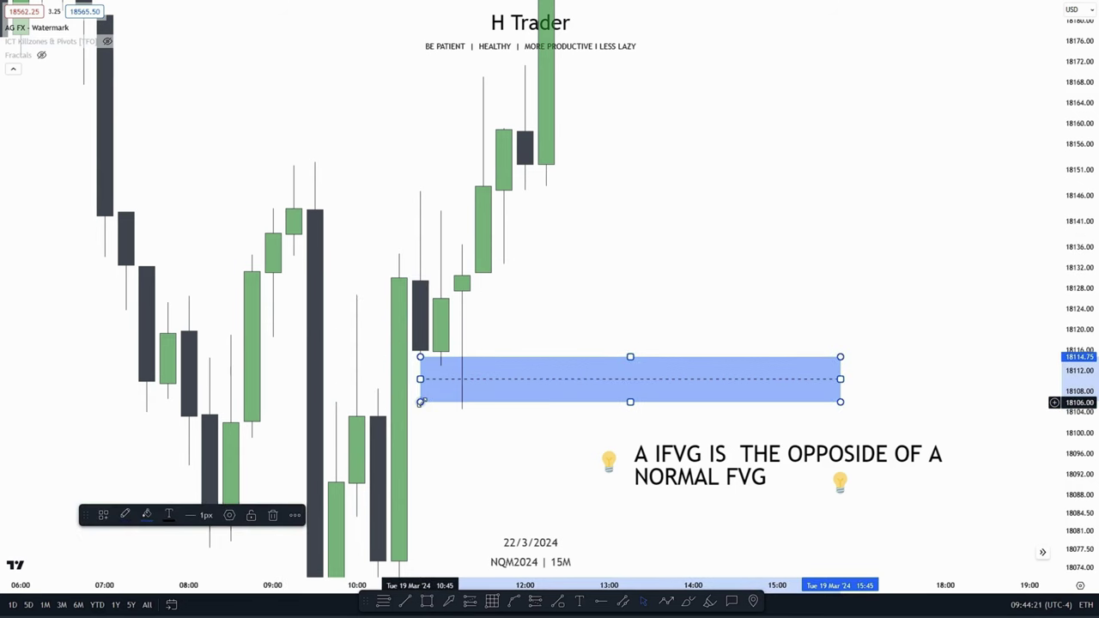
pyautogui.moveTo(378, 400); pyautogui.dragTo(378, 389)
pyautogui.moveTo(503, 417); pyautogui.dragTo(449, 387)
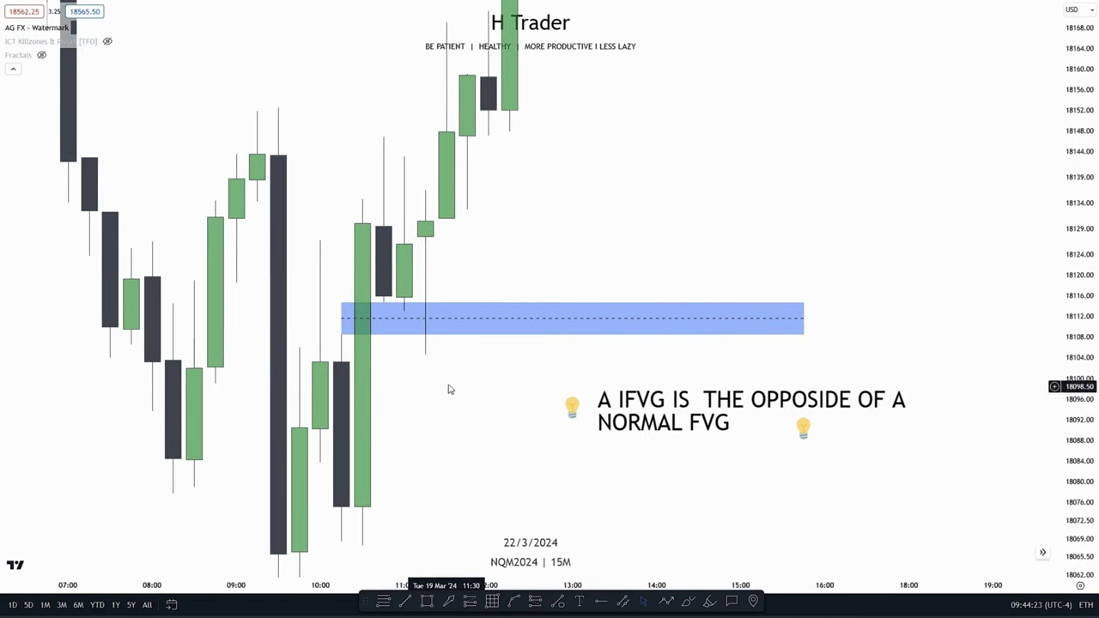
pyautogui.moveTo(461, 430); pyautogui.dragTo(481, 368)
pyautogui.click(503, 277)
pyautogui.click(504, 300)
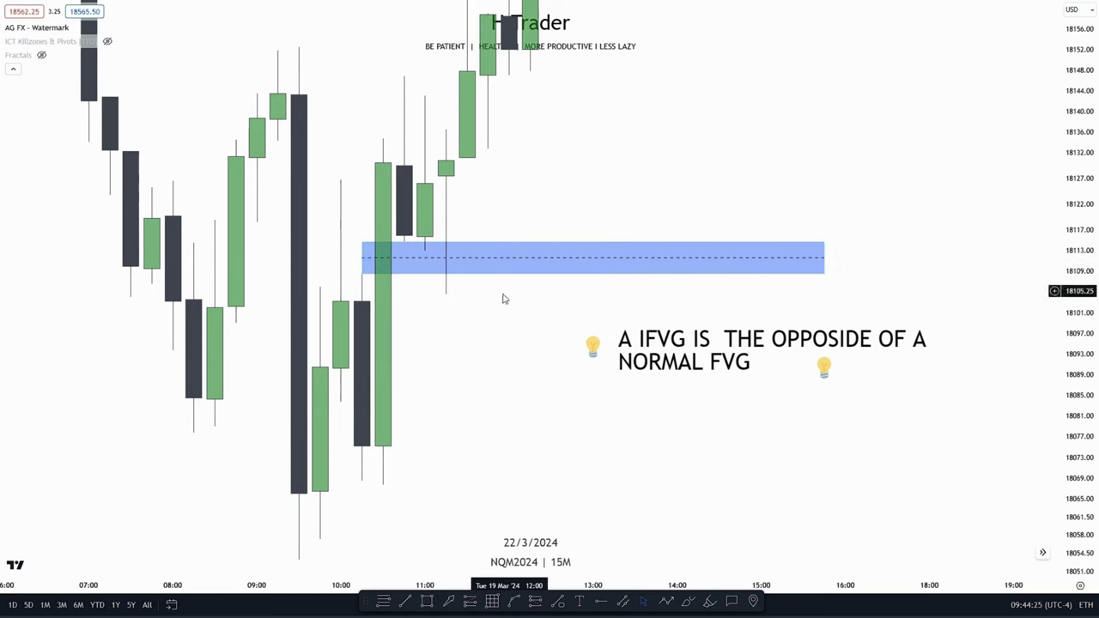
pyautogui.moveTo(522, 423); pyautogui.dragTo(516, 448)
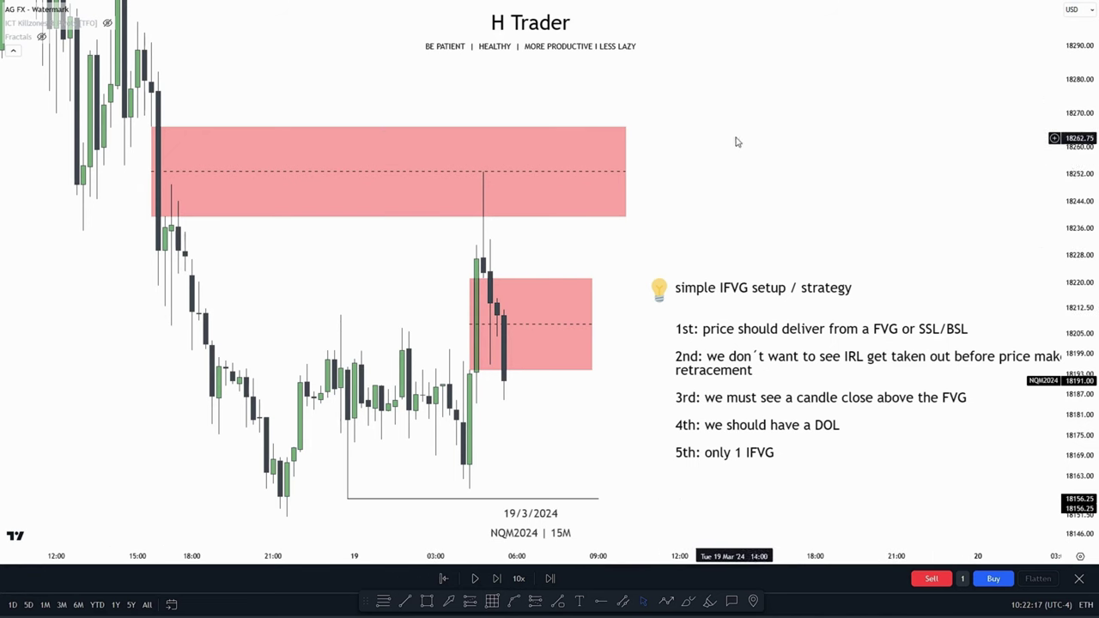
# - Move the lower trend line to the 04:15 candle's low at 18159.25, running level to 09:30 on 19 March
pyautogui.click(484, 180)
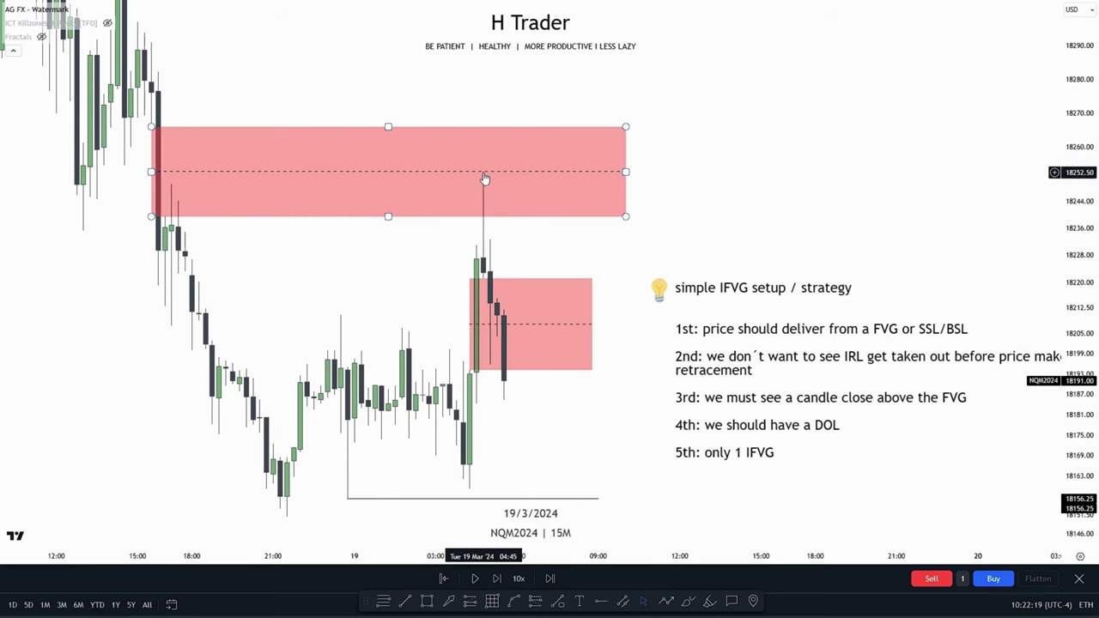
pyautogui.press('Escape')
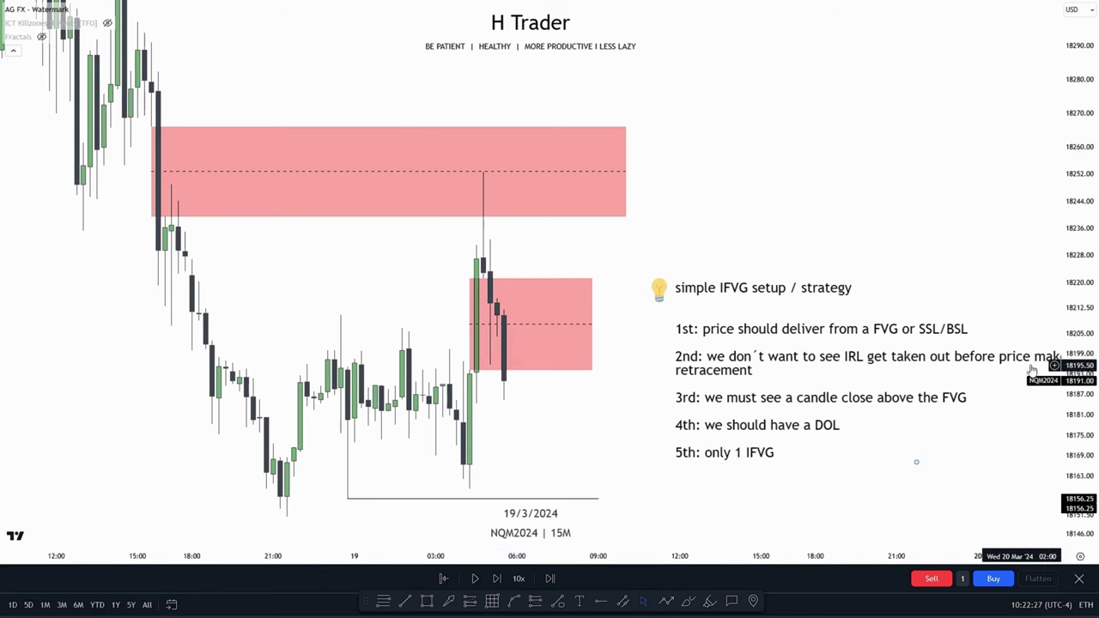
pyautogui.moveTo(964, 189); pyautogui.dragTo(948, 187)
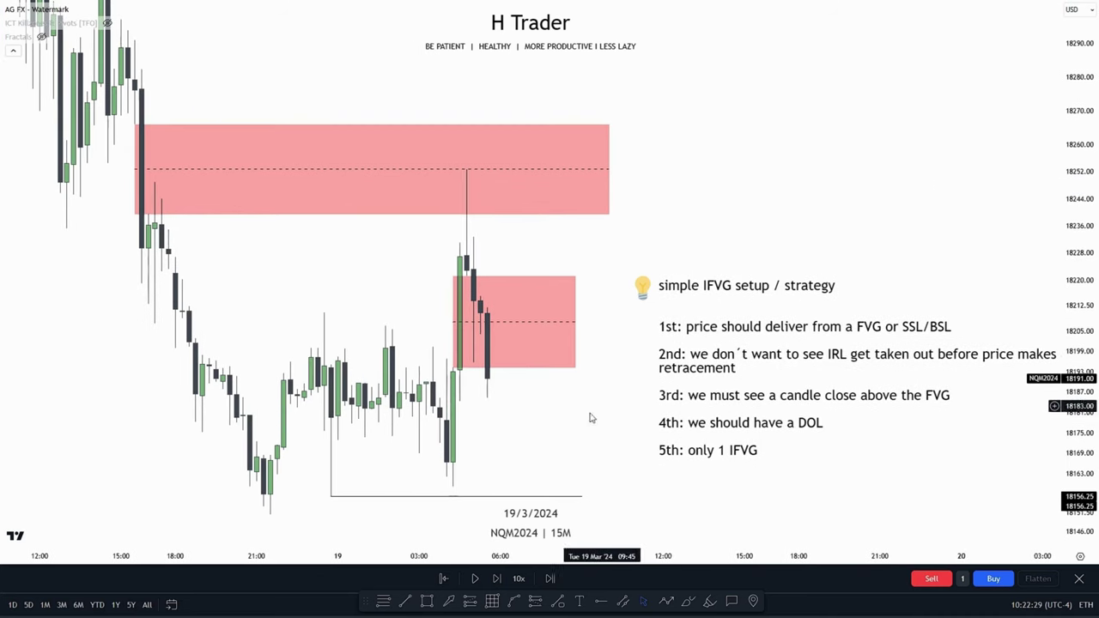
pyautogui.moveTo(565, 426); pyautogui.dragTo(585, 367)
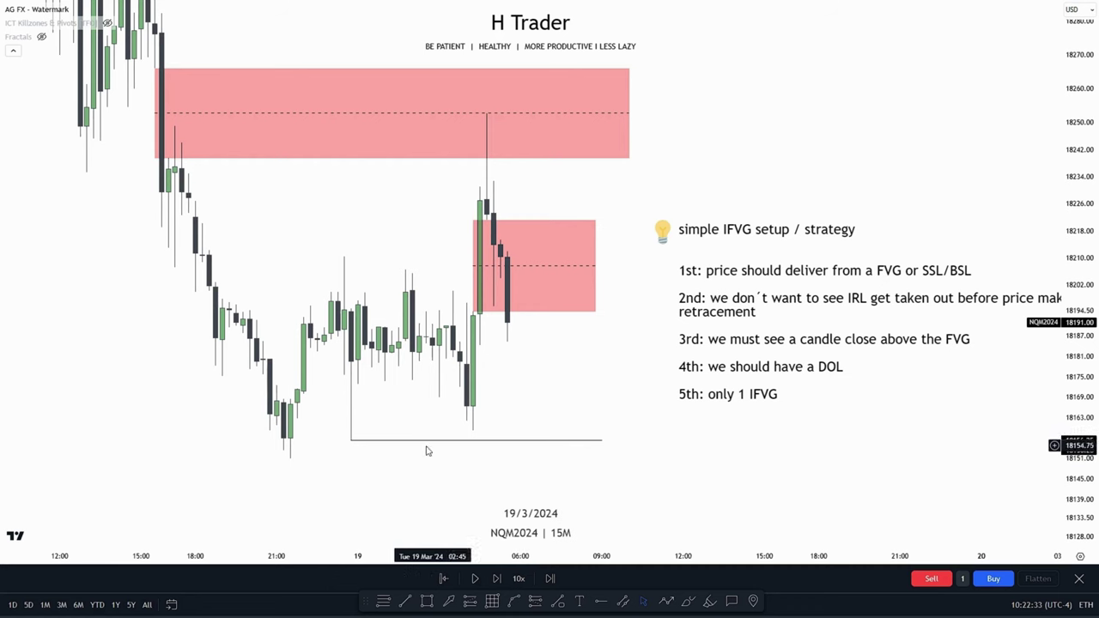
pyautogui.moveTo(353, 439); pyautogui.dragTo(478, 427)
pyautogui.moveTo(606, 438); pyautogui.dragTo(621, 428)
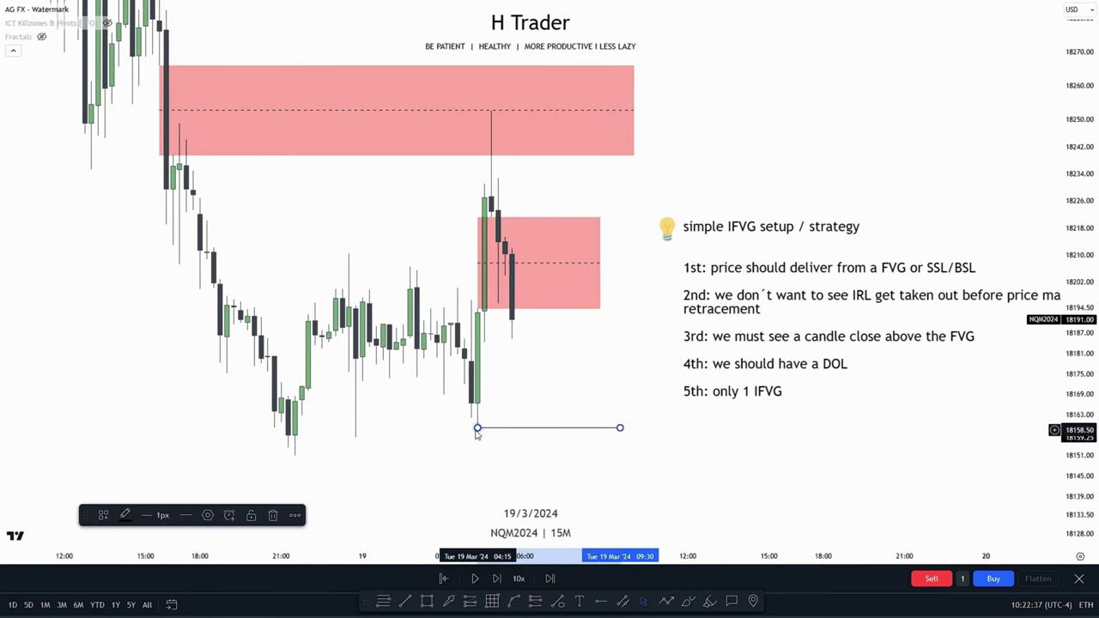
# - Reposition the lower line to start at the 18 March 23:45 low at 18156.25 and extend level beneath the relative equal lows
pyautogui.moveTo(535, 388); pyautogui.dragTo(498, 426)
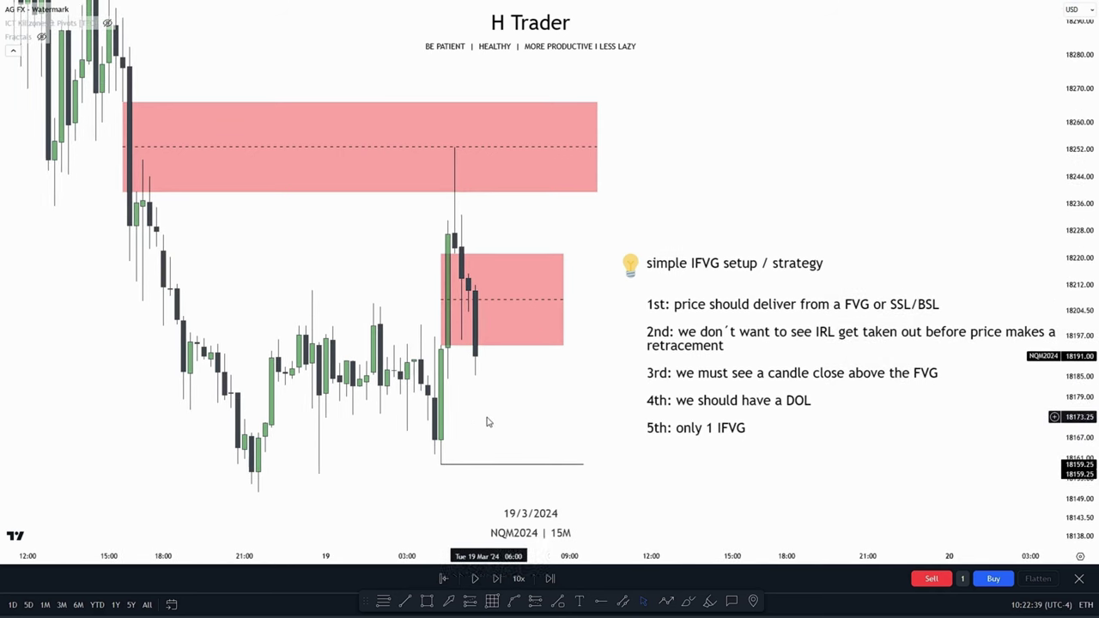
pyautogui.moveTo(506, 381); pyautogui.dragTo(503, 389)
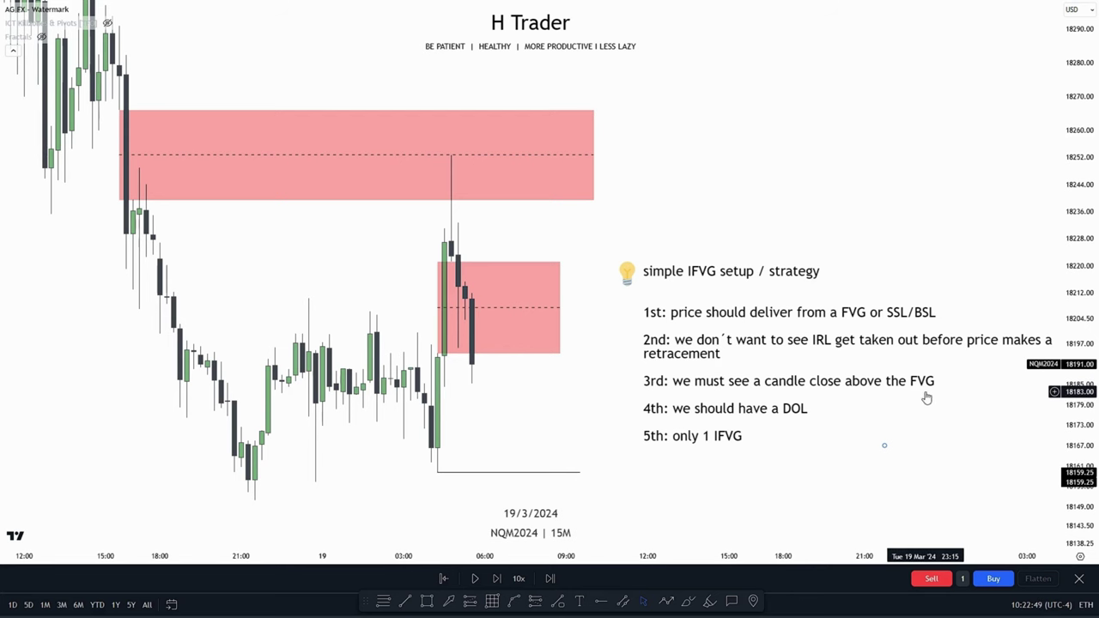
pyautogui.moveTo(491, 366); pyautogui.dragTo(489, 358)
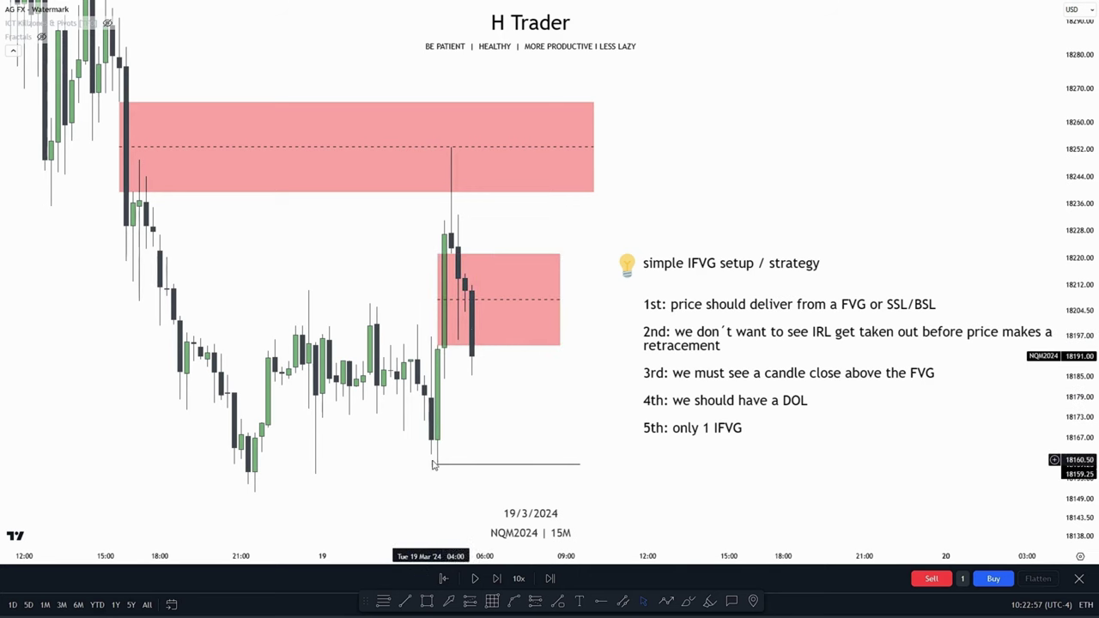
pyautogui.moveTo(438, 465); pyautogui.dragTo(315, 473)
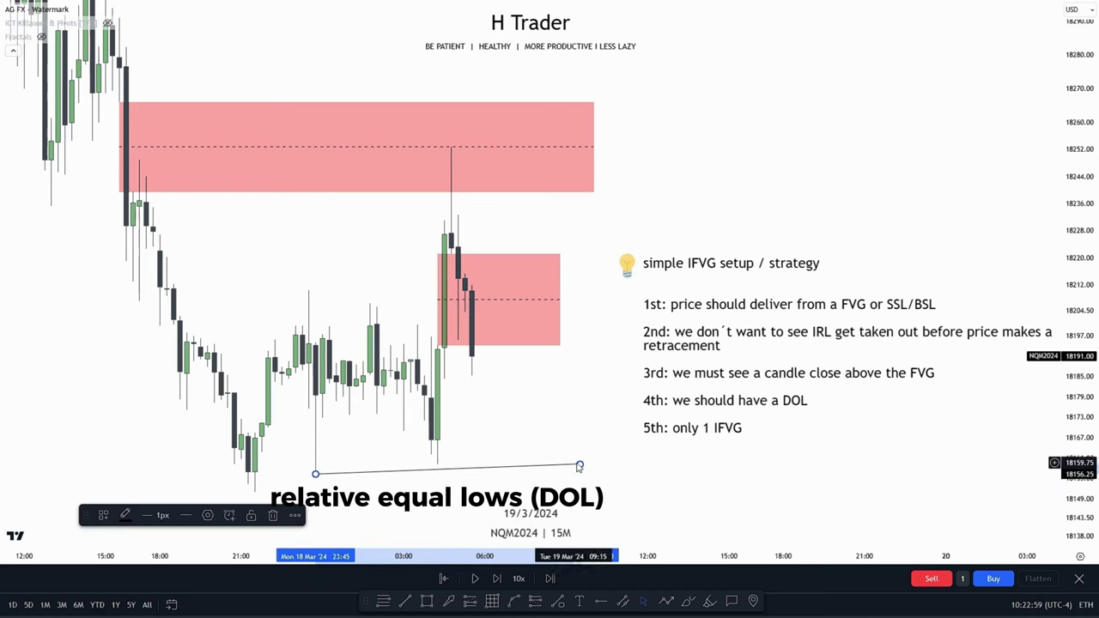
pyautogui.moveTo(580, 466); pyautogui.dragTo(607, 474)
pyautogui.click(592, 481)
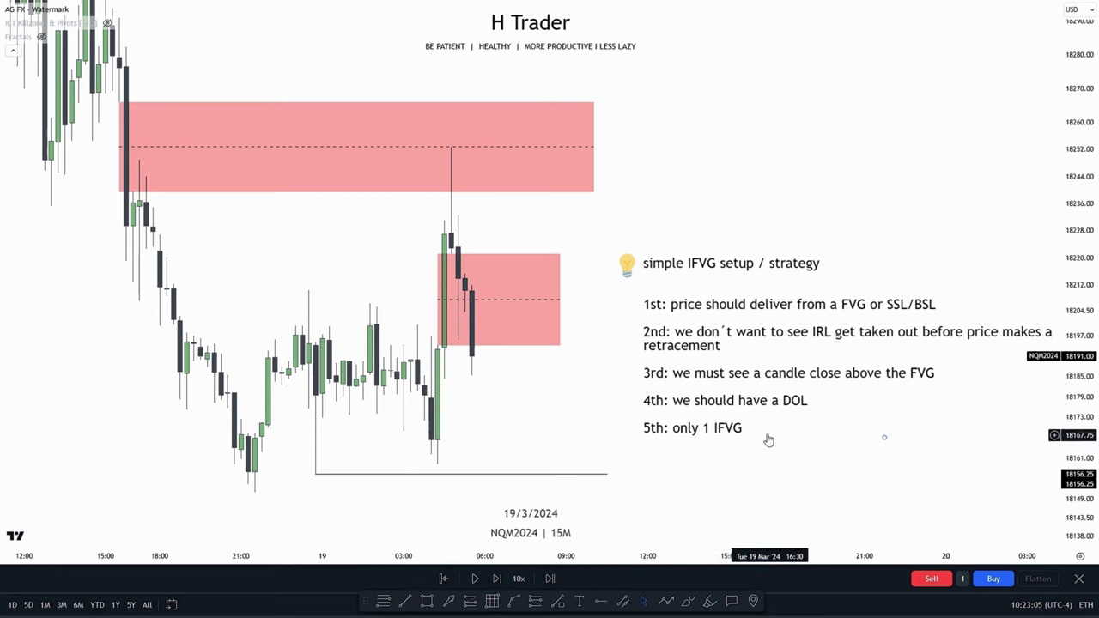
# - Draw two small red rectangles over the stacked fair value gaps in the 18 March sell-off, ending at about 20:00
pyautogui.moveTo(543, 414); pyautogui.dragTo(562, 433)
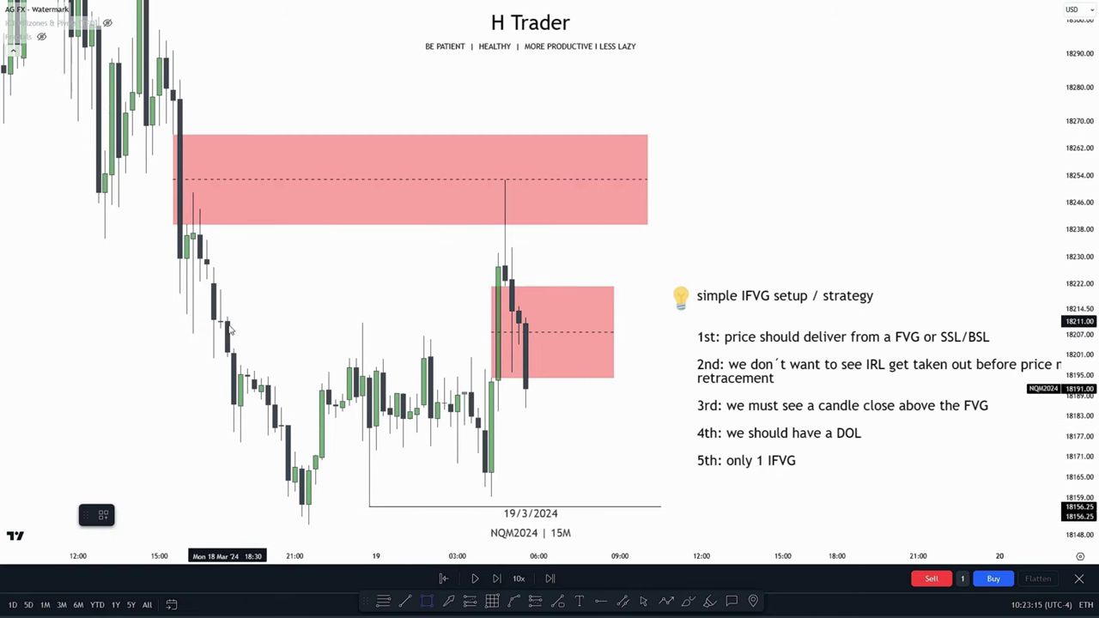
pyautogui.moveTo(229, 342)
pyautogui.mouseDown()
pyautogui.moveTo(268, 348)
pyautogui.moveTo(241, 364)
pyautogui.moveTo(268, 362)
pyautogui.mouseUp()
pyautogui.click(427, 605)
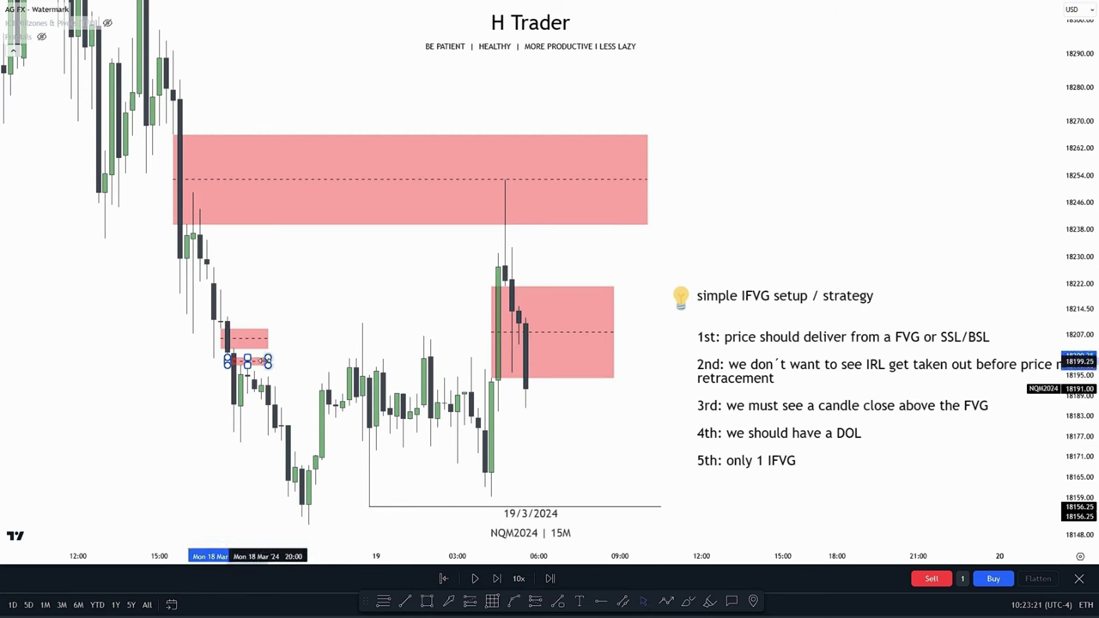
pyautogui.click(336, 424)
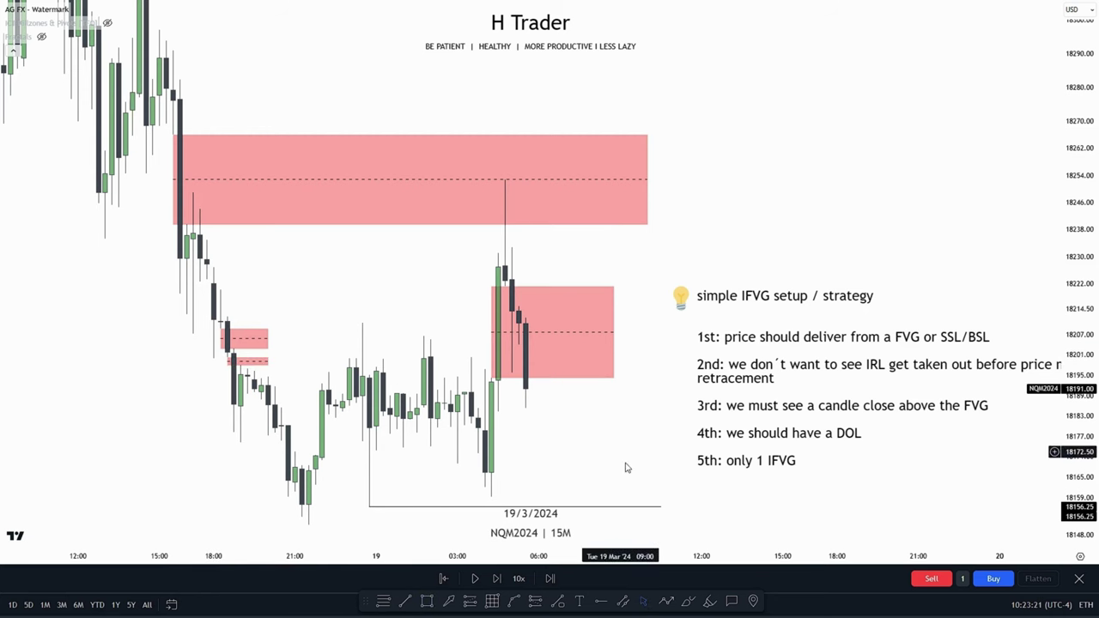
# - Draw a red rectangle from 03:45 to 09:45 on 19 March between 18179.50 and 18189.00
pyautogui.click(427, 602)
pyautogui.moveTo(485, 430); pyautogui.dragTo(641, 396)
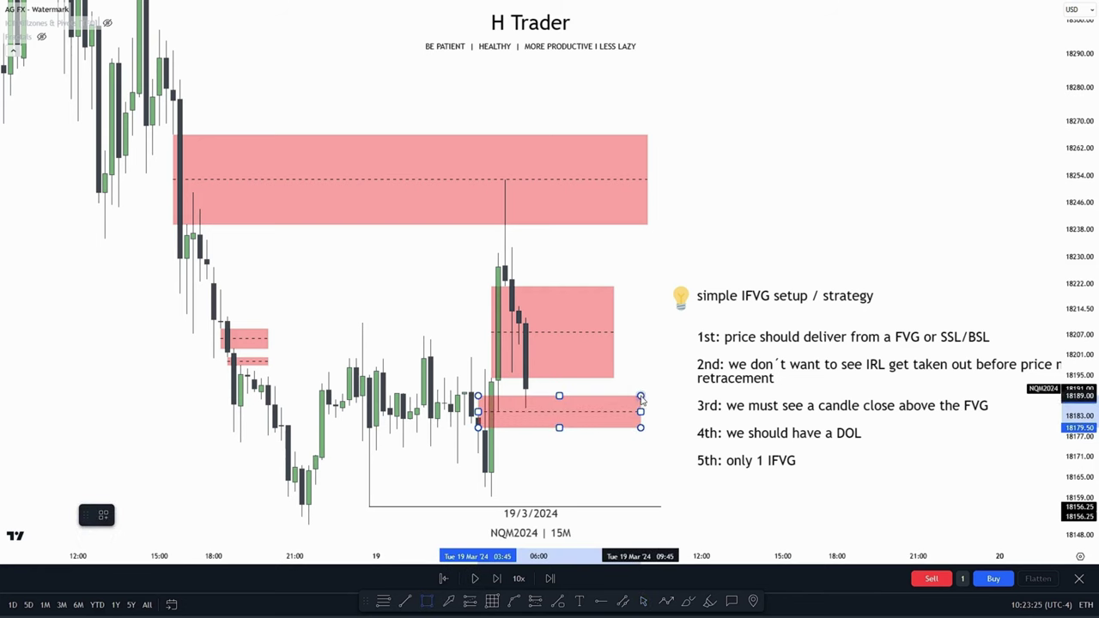
# - Delete the red rectangle spanning 18179.50 to 18189.00 on 19 March
pyautogui.press('Delete')
pyautogui.moveTo(607, 440)
pyautogui.mouseDown()
pyautogui.moveTo(584, 431)
pyautogui.moveTo(559, 375)
pyautogui.mouseUp()
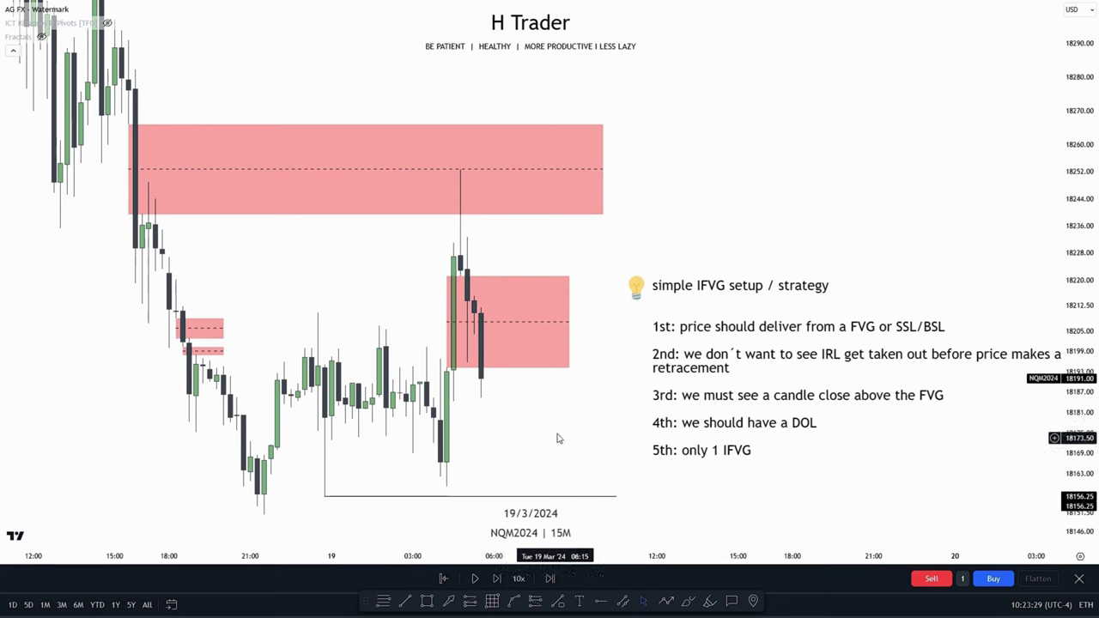
# - Place a short position entering at the large gap's lower edge, 18194.25, with the stop at 18222.50 and the target at 18156.25
pyautogui.click(531, 603)
pyautogui.click(448, 368)
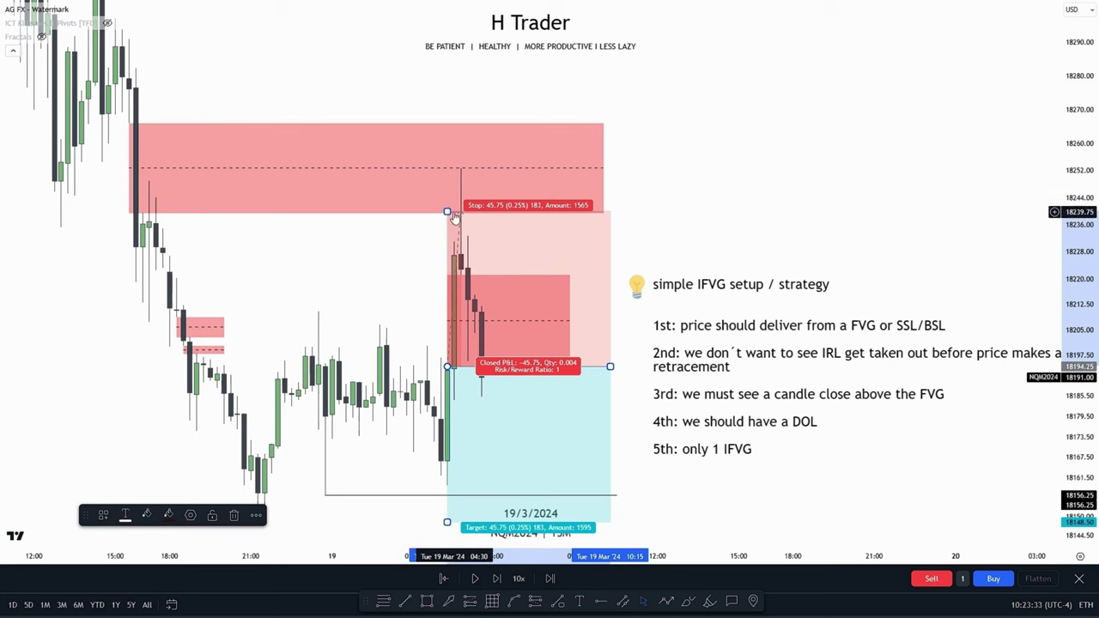
pyautogui.moveTo(448, 212); pyautogui.dragTo(448, 270)
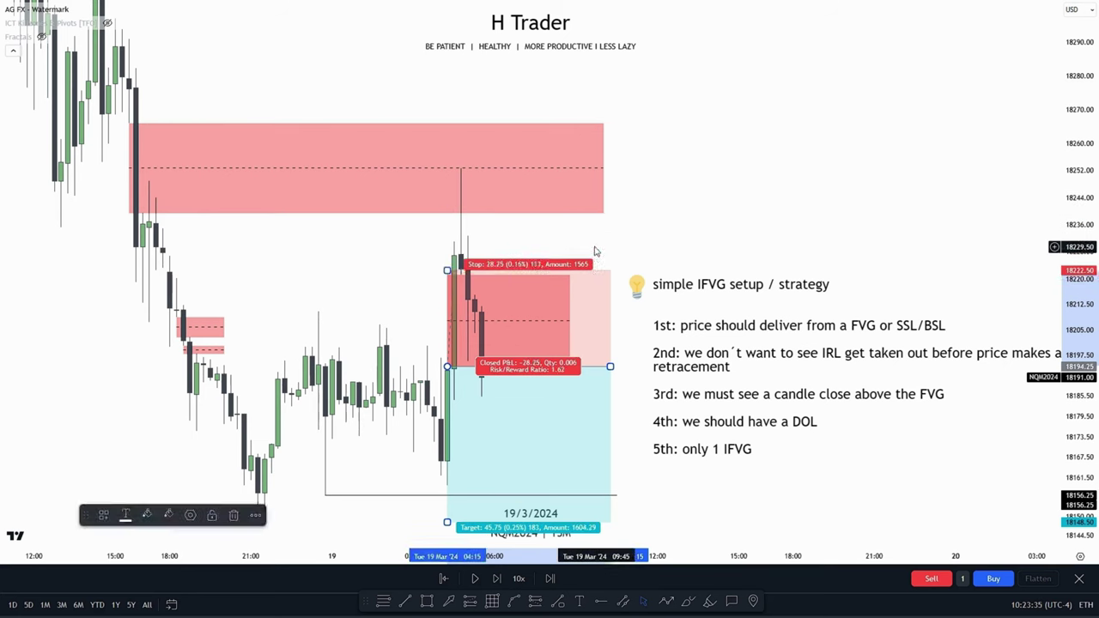
pyautogui.click(595, 248)
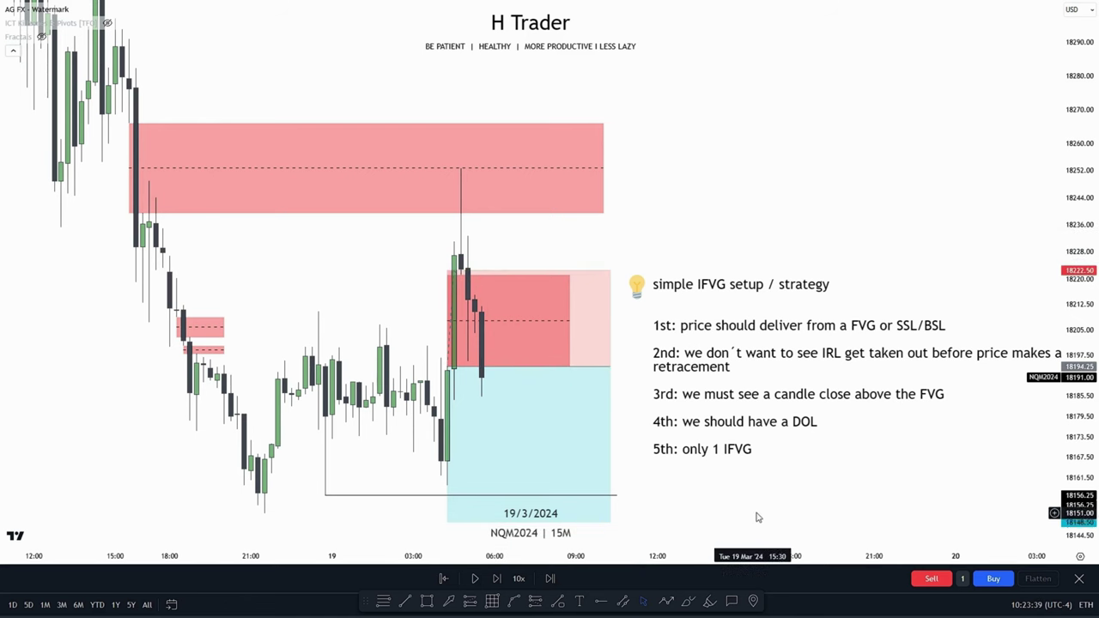
pyautogui.moveTo(758, 518); pyautogui.dragTo(757, 489)
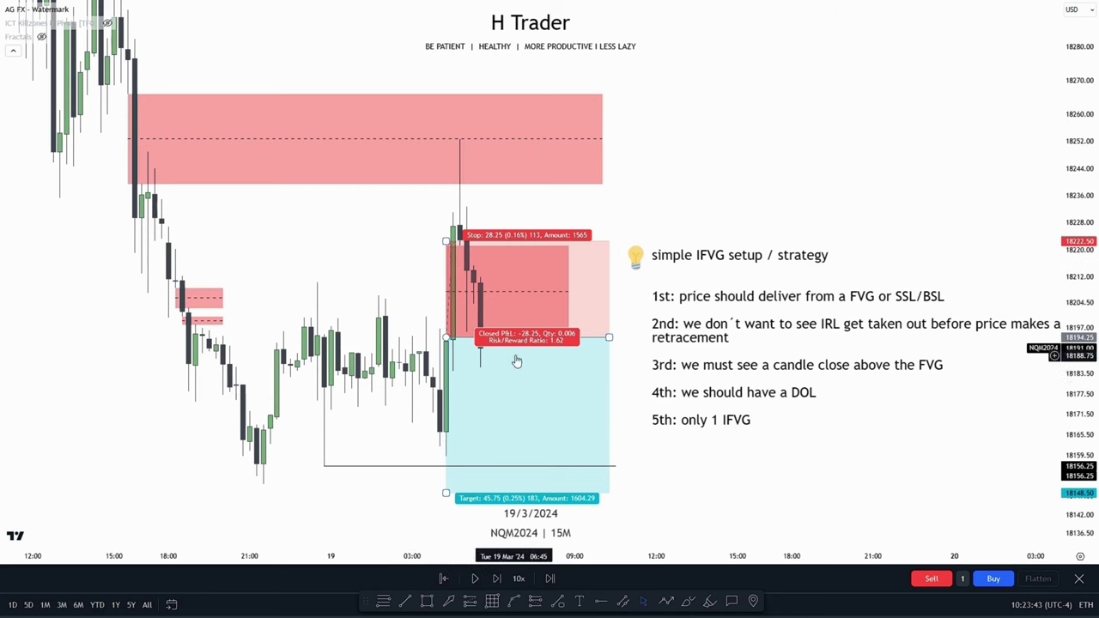
pyautogui.moveTo(436, 460); pyautogui.dragTo(318, 427)
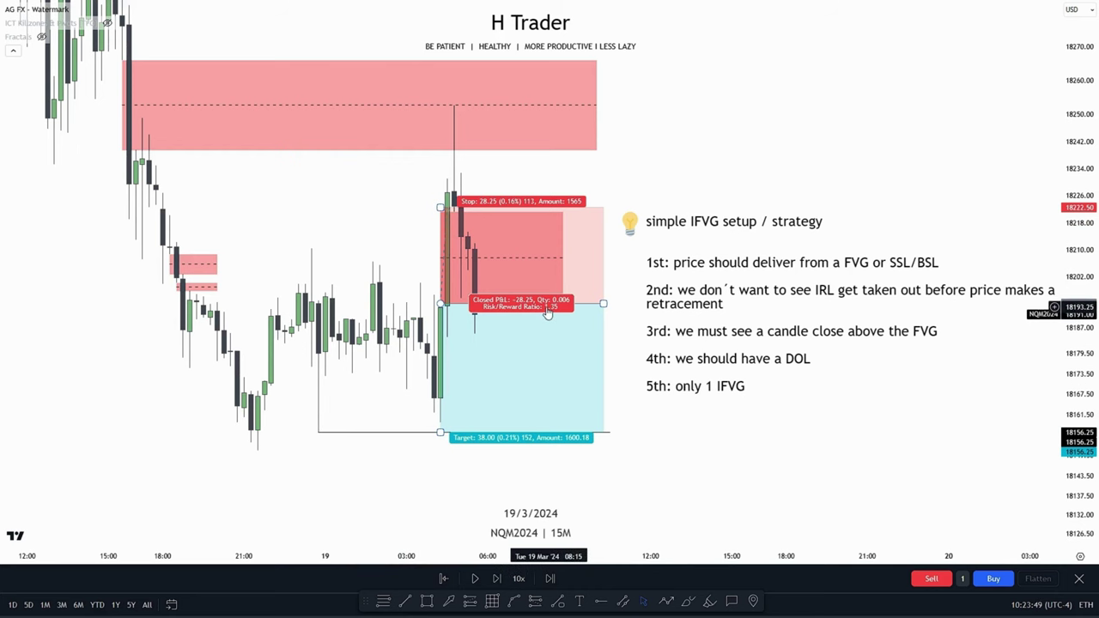
# - Set the replay speed to 3x and play the chart forward until price falls through the target line at 18156.25
pyautogui.click(510, 579)
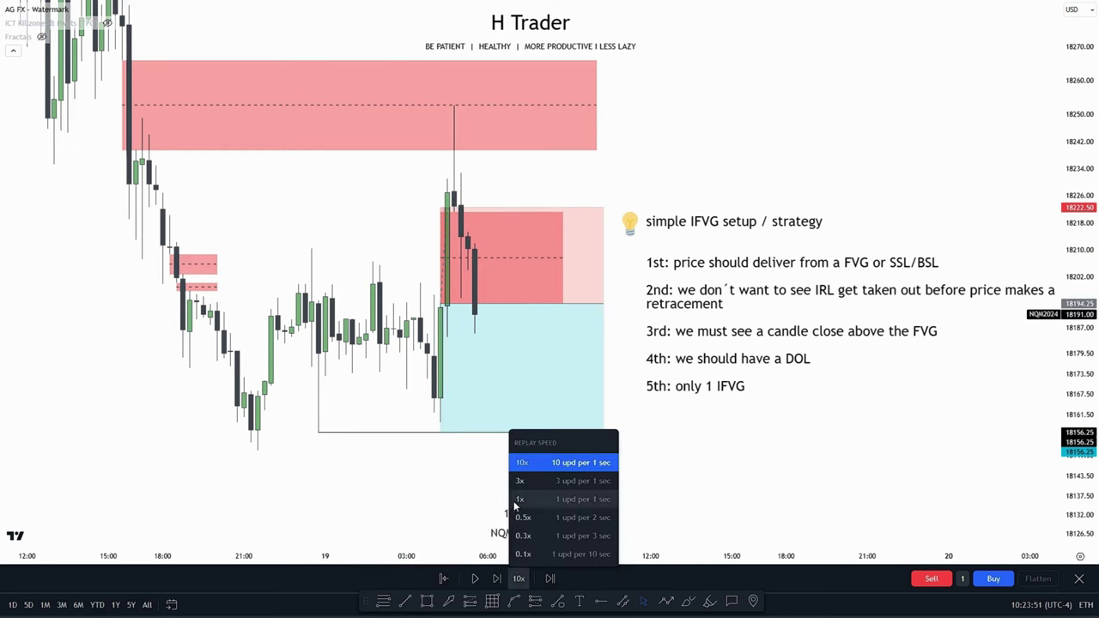
pyautogui.click(509, 509)
pyautogui.click(478, 582)
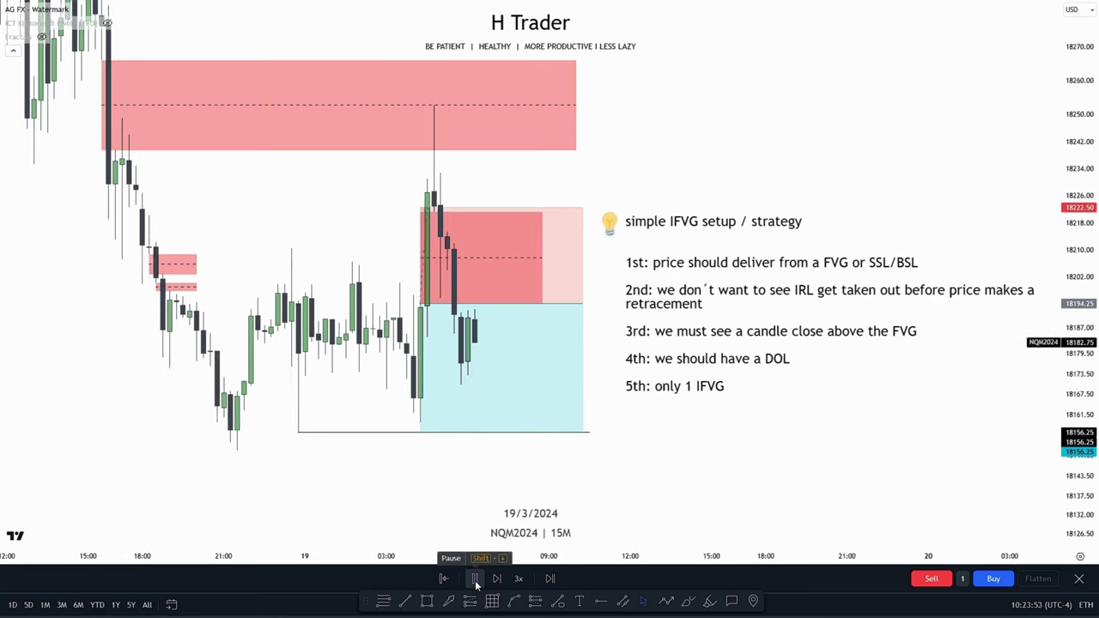
pyautogui.click(477, 582)
pyautogui.moveTo(641, 500); pyautogui.dragTo(659, 504)
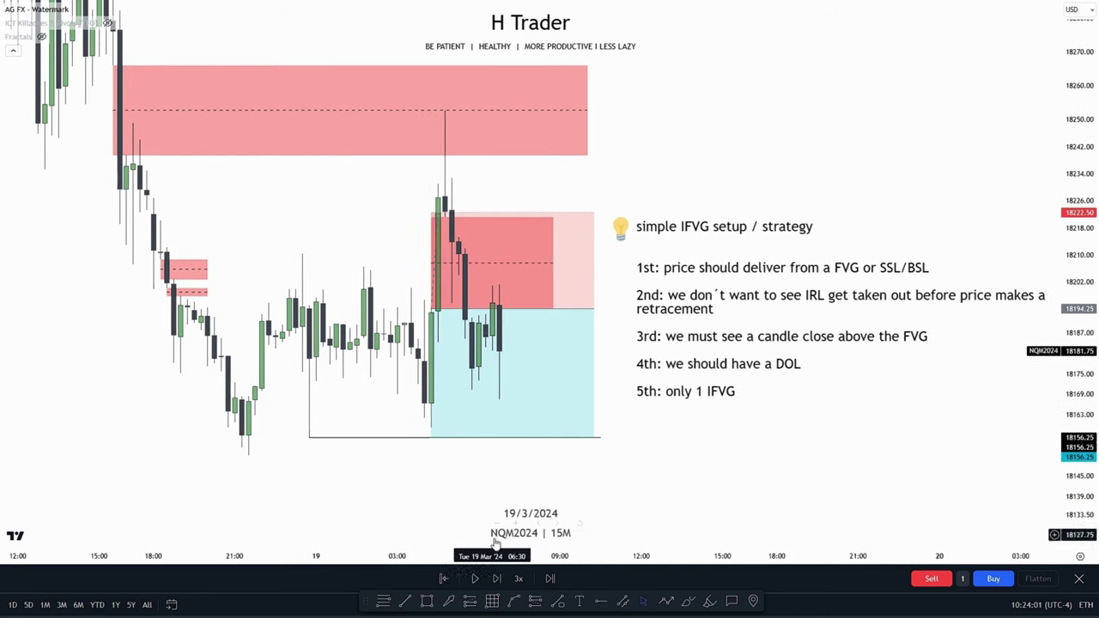
pyautogui.click(473, 579)
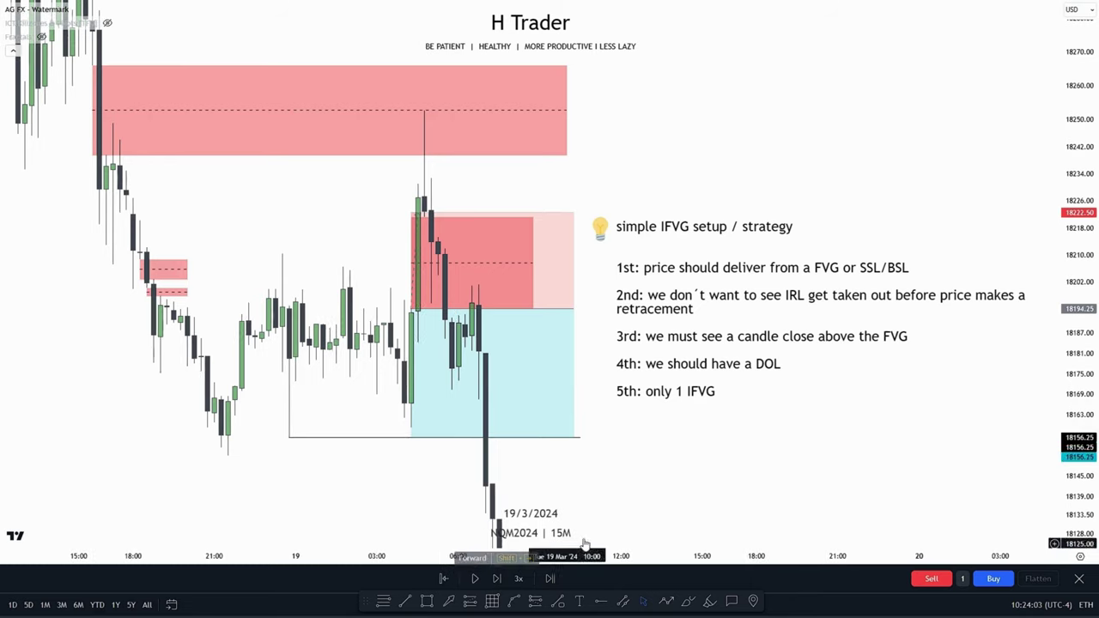
pyautogui.moveTo(1081, 358); pyautogui.dragTo(1082, 369)
pyautogui.scroll(-2, 817, 488)
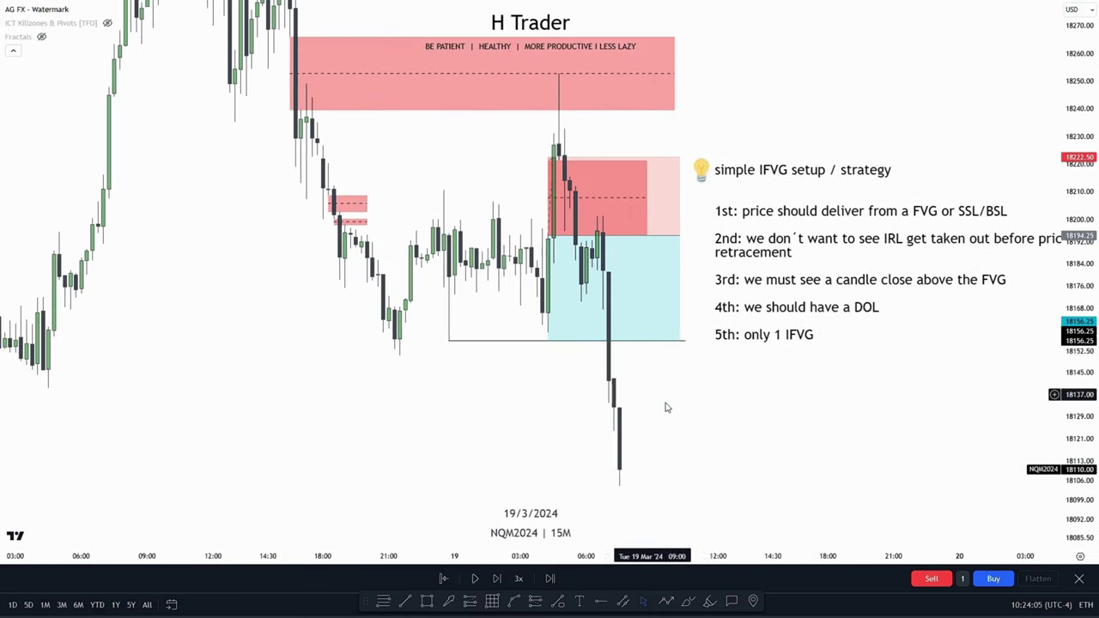
pyautogui.moveTo(602, 359)
pyautogui.mouseDown()
pyautogui.moveTo(584, 336)
pyautogui.moveTo(531, 391)
pyautogui.moveTo(516, 368)
pyautogui.mouseUp()
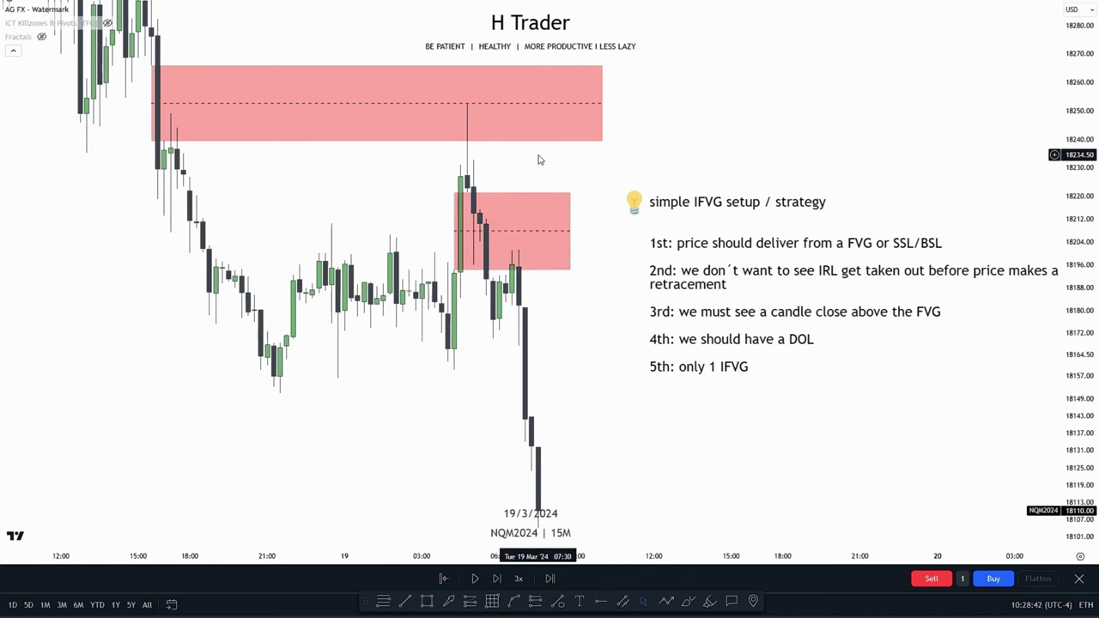
pyautogui.moveTo(539, 160); pyautogui.dragTo(553, 181)
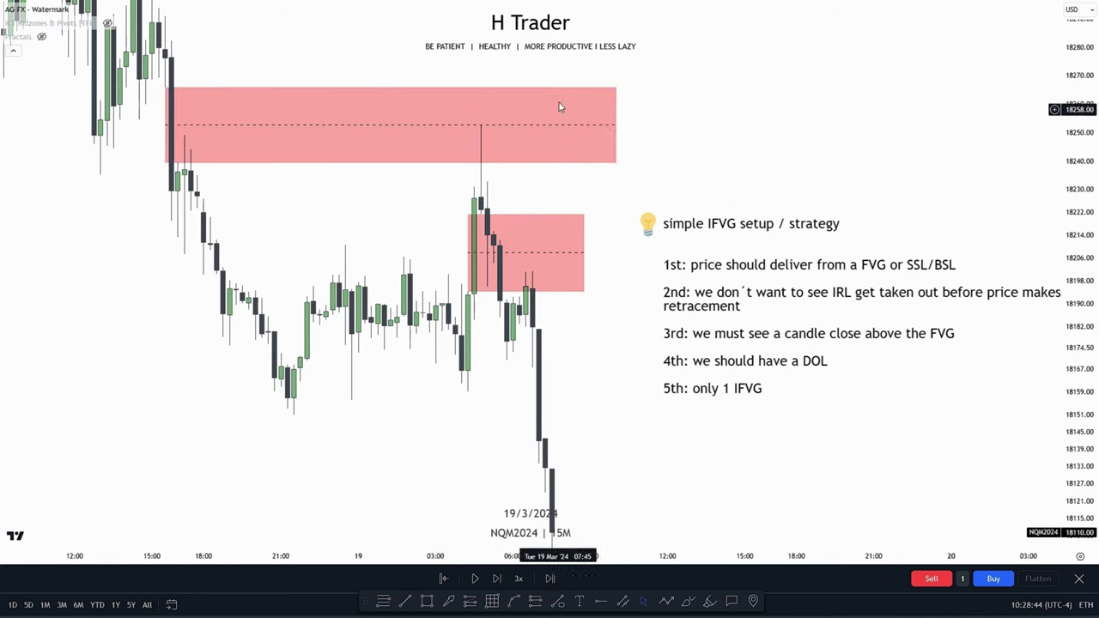
pyautogui.moveTo(521, 184); pyautogui.dragTo(488, 107)
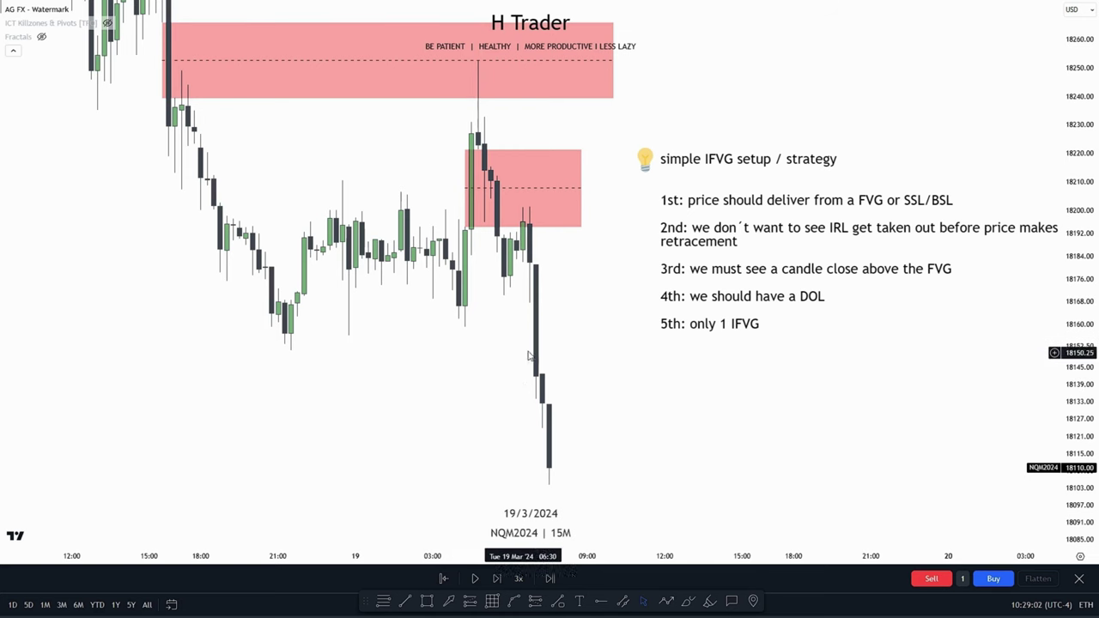
pyautogui.moveTo(504, 296); pyautogui.dragTo(485, 256)
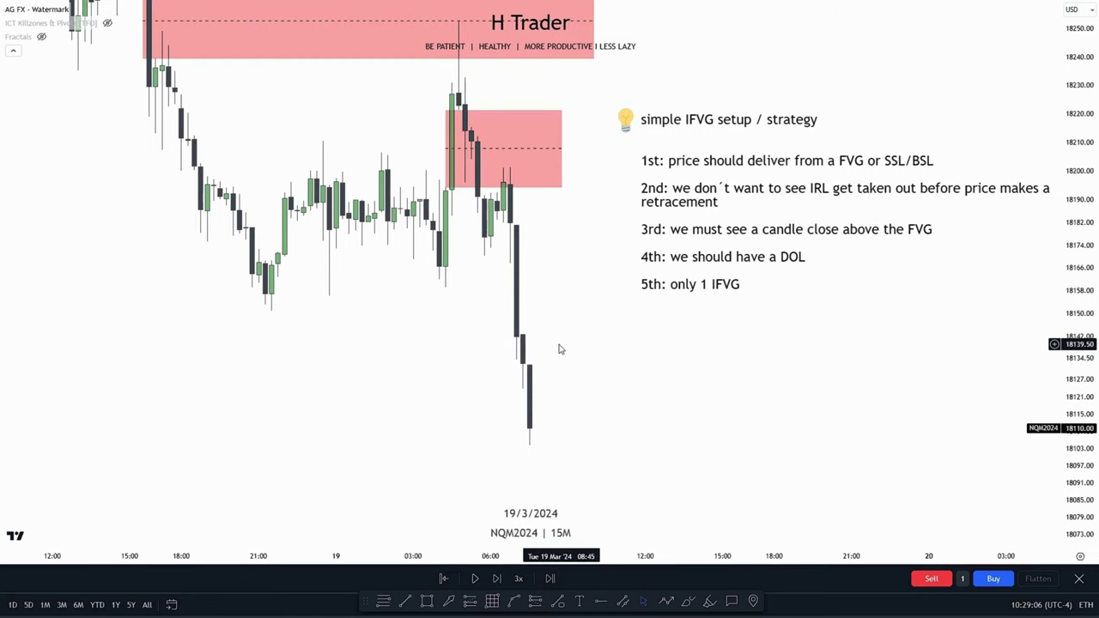
pyautogui.moveTo(559, 319); pyautogui.dragTo(561, 372)
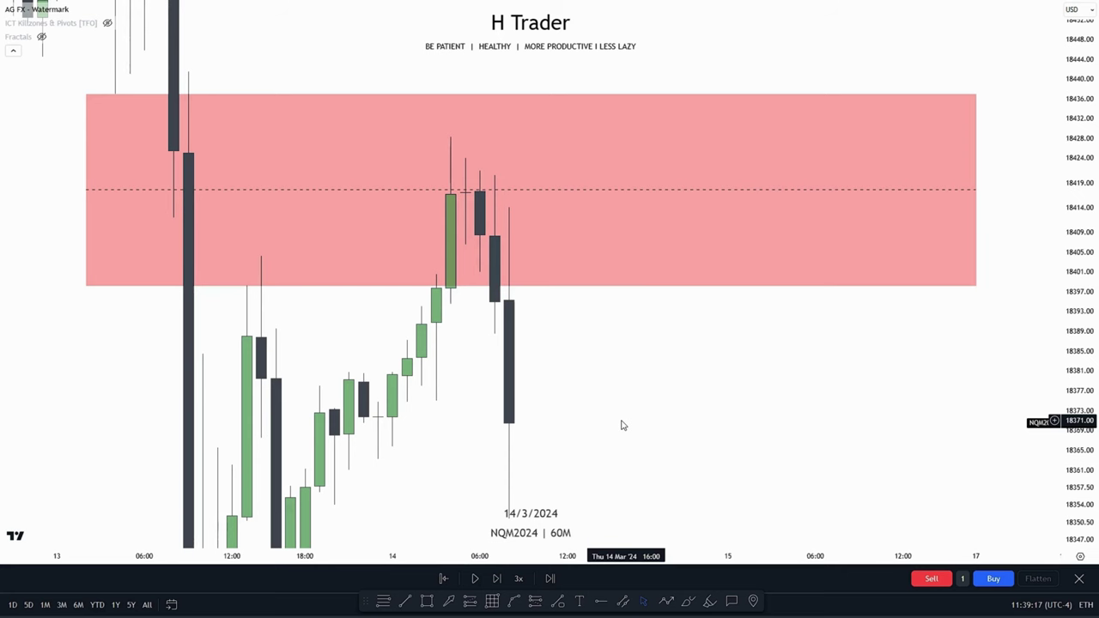
# - Check the red zone on the 4-hour timeframe, then return to the 1-hour chart
pyautogui.write('4H')
pyautogui.press('Return')
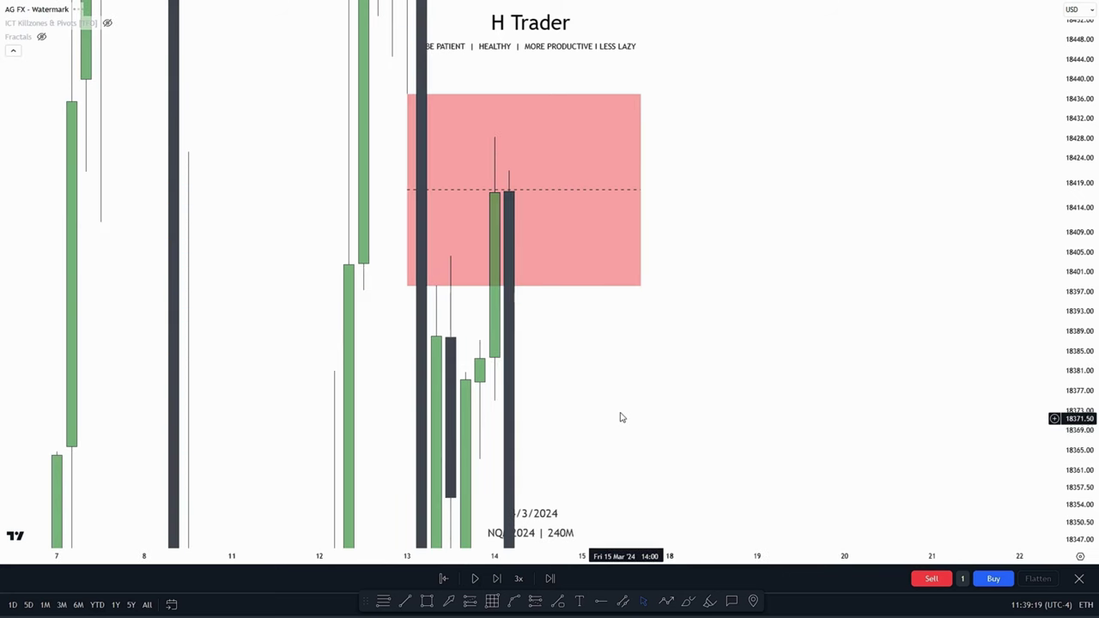
pyautogui.write('1H')
pyautogui.press('Return')
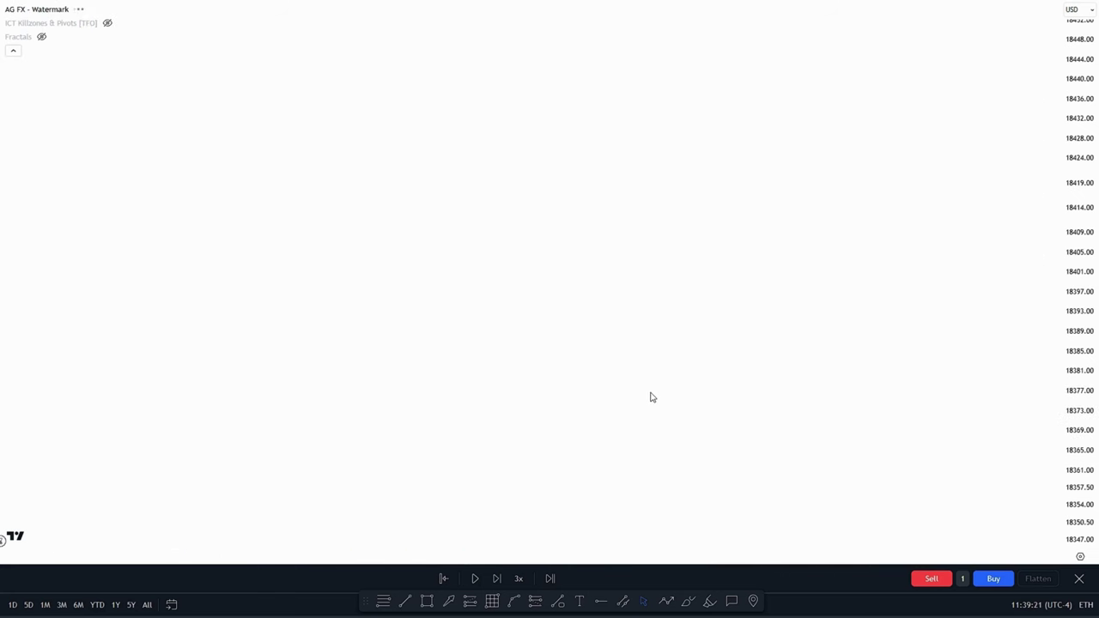
pyautogui.moveTo(1097, 370); pyautogui.dragTo(1097, 316)
pyautogui.moveTo(530, 261); pyautogui.dragTo(588, 275)
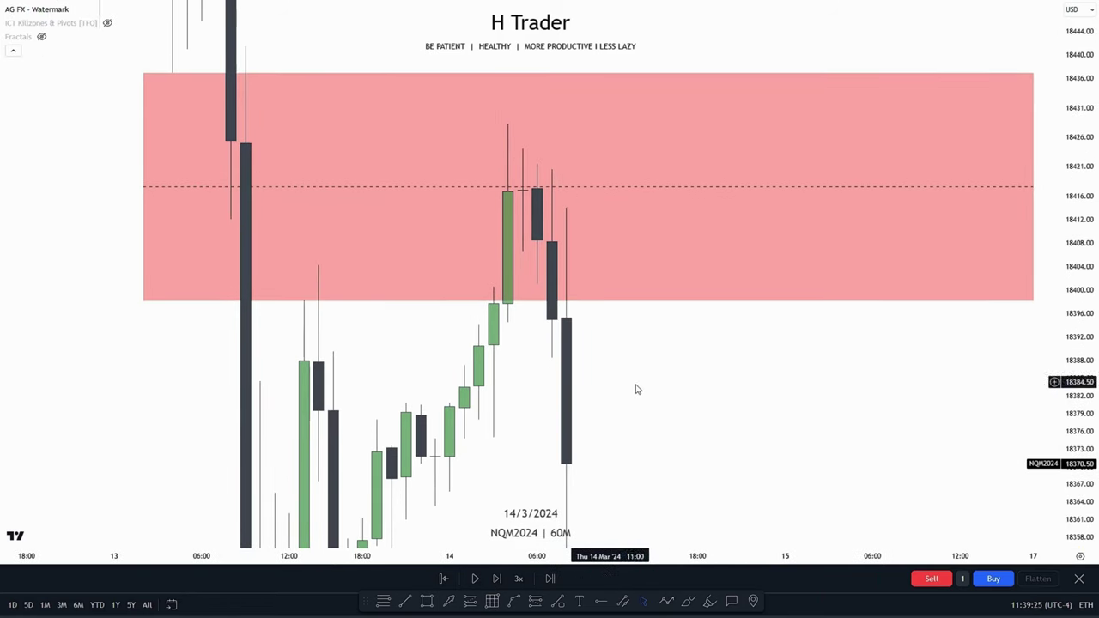
pyautogui.moveTo(636, 386); pyautogui.dragTo(541, 407)
pyautogui.click(427, 601)
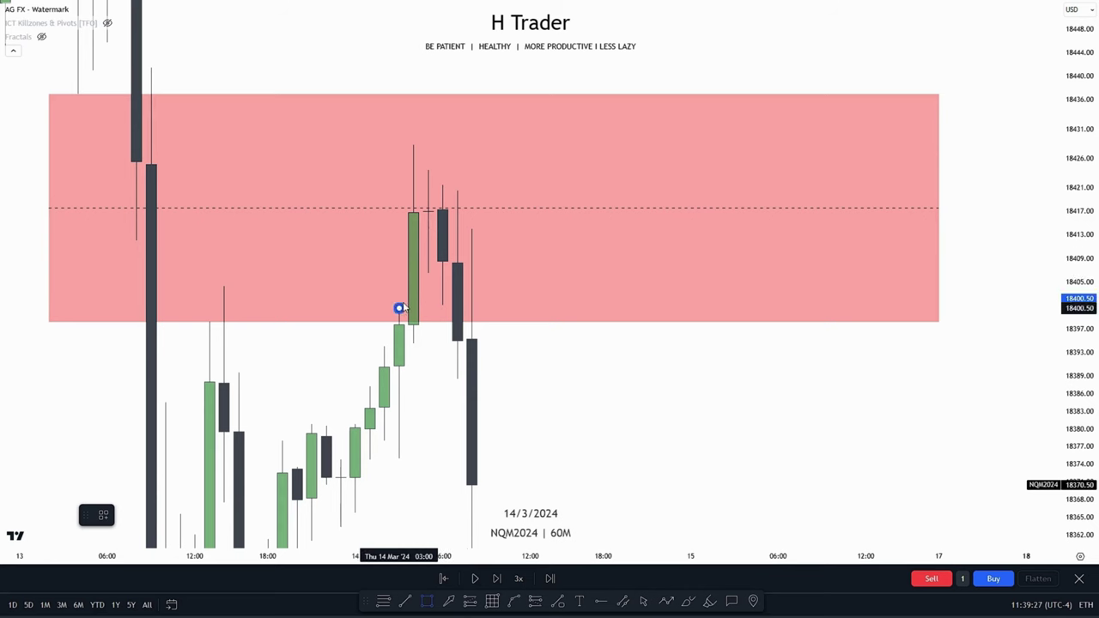
pyautogui.moveTo(399, 309); pyautogui.dragTo(952, 273)
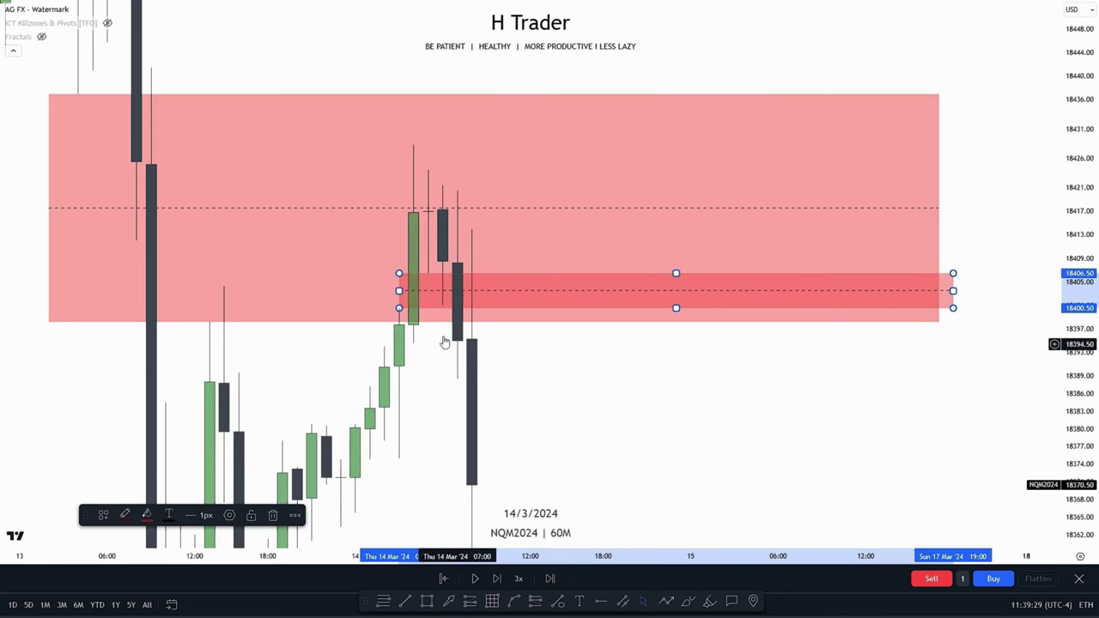
pyautogui.moveTo(399, 308); pyautogui.dragTo(379, 350)
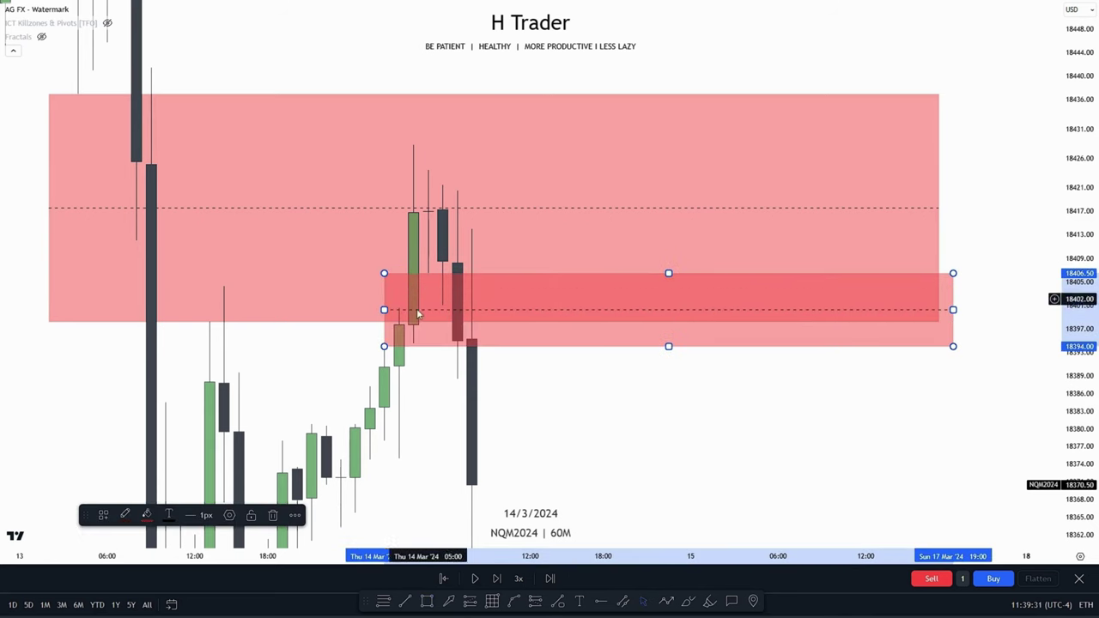
pyautogui.press('Delete')
# - Draw a short level line from the 14 March 06:00 candle's low at 18401.00 to the 08:00 candle
pyautogui.moveTo(583, 417); pyautogui.dragTo(627, 427)
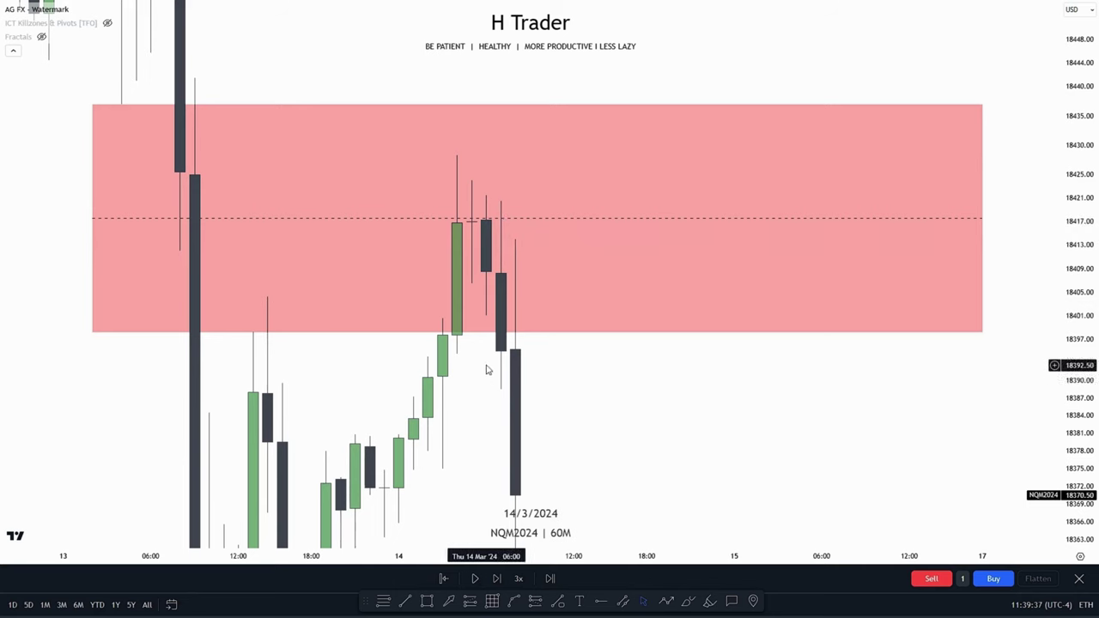
pyautogui.moveTo(579, 421); pyautogui.dragTo(581, 374)
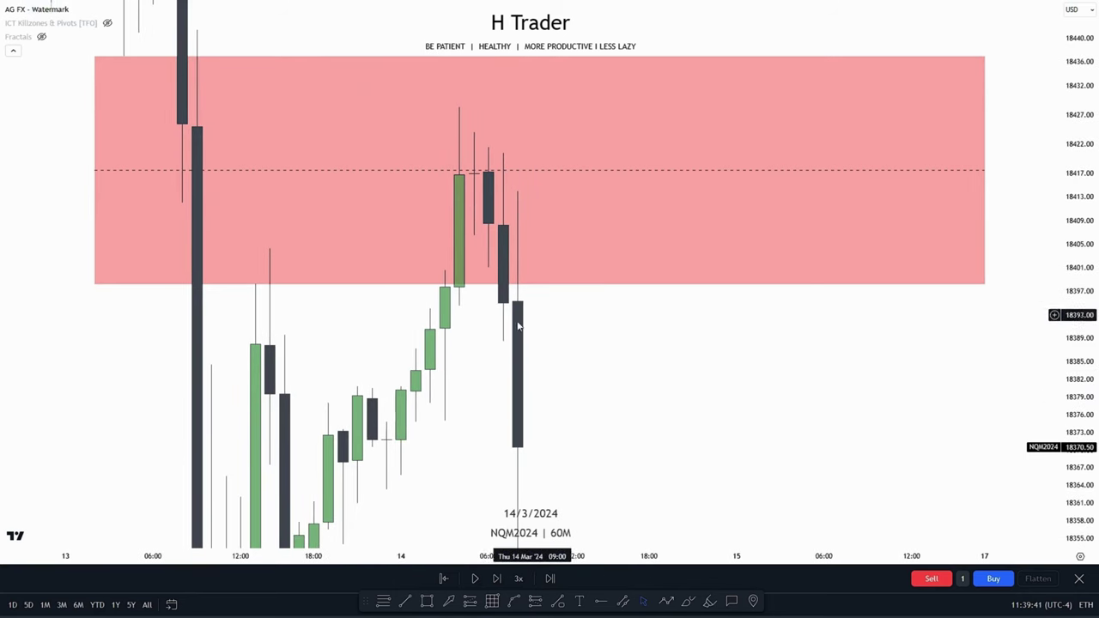
pyautogui.moveTo(705, 416); pyautogui.dragTo(745, 452)
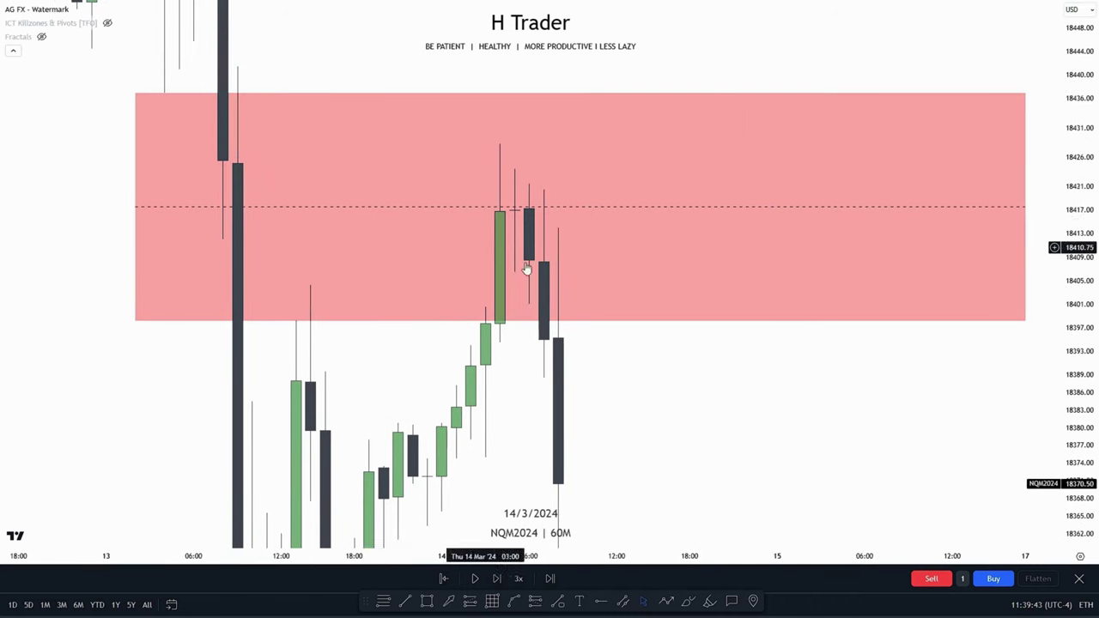
pyautogui.moveTo(739, 406); pyautogui.dragTo(688, 370)
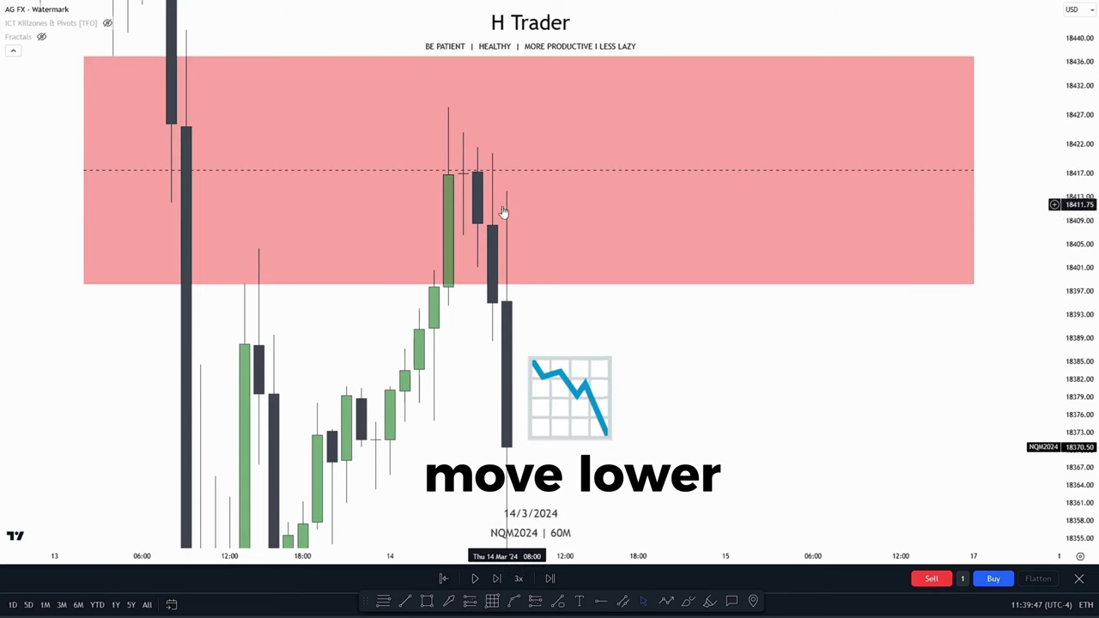
pyautogui.moveTo(595, 433); pyautogui.dragTo(533, 506)
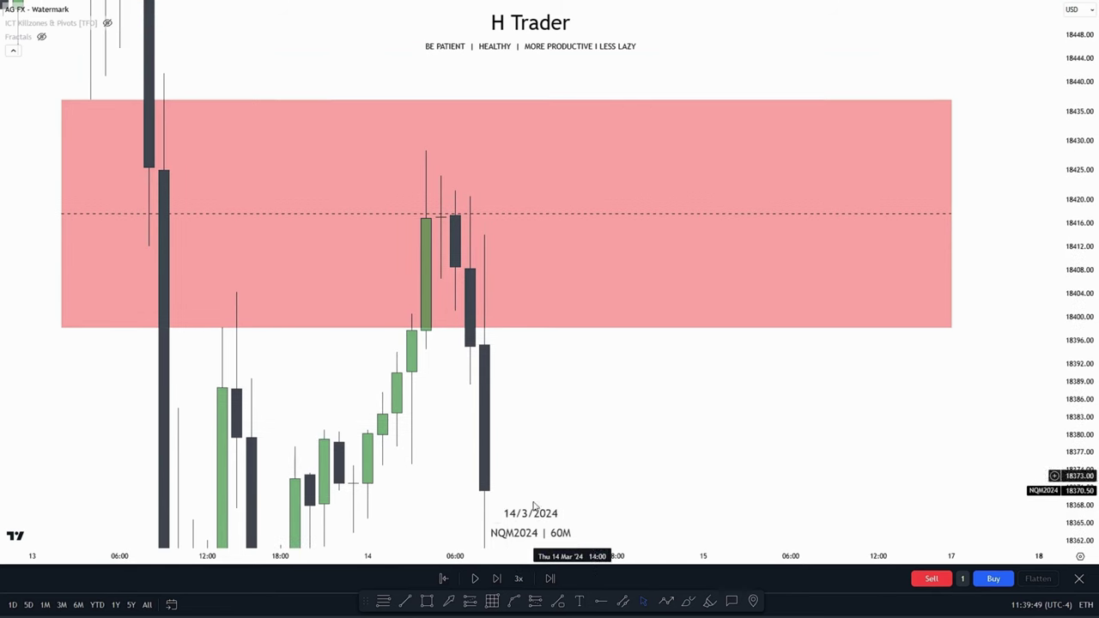
pyautogui.click(405, 603)
pyautogui.click(486, 315)
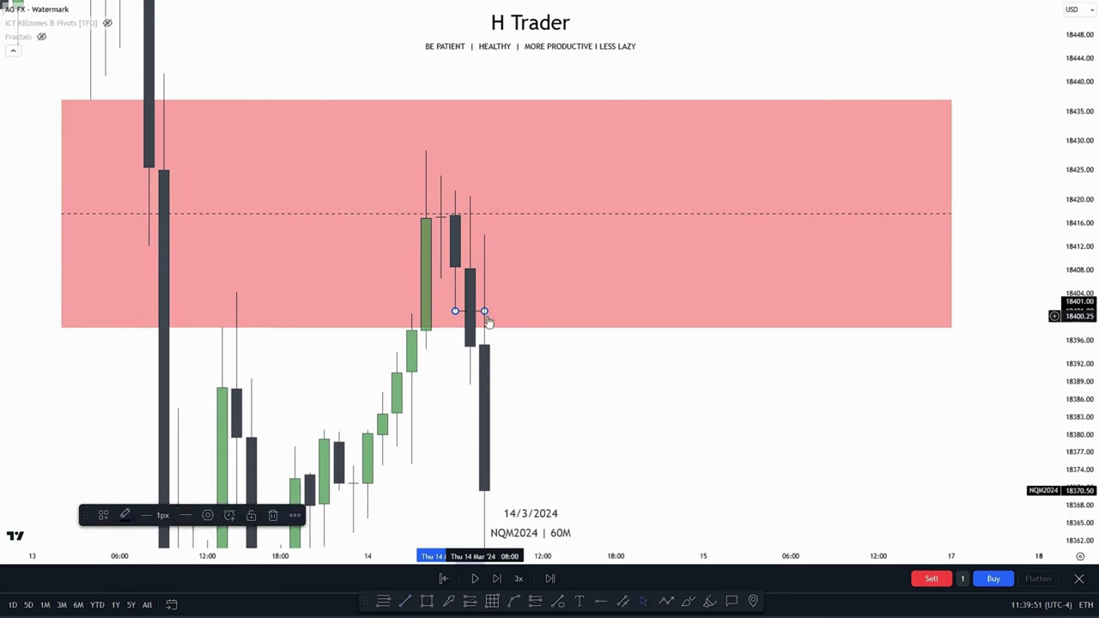
# - Examine the one-minute price action on 14 March around the 18401.00 line, the 08:30 drop and the swings up to about 09:05
pyautogui.moveTo(585, 445); pyautogui.dragTo(562, 317)
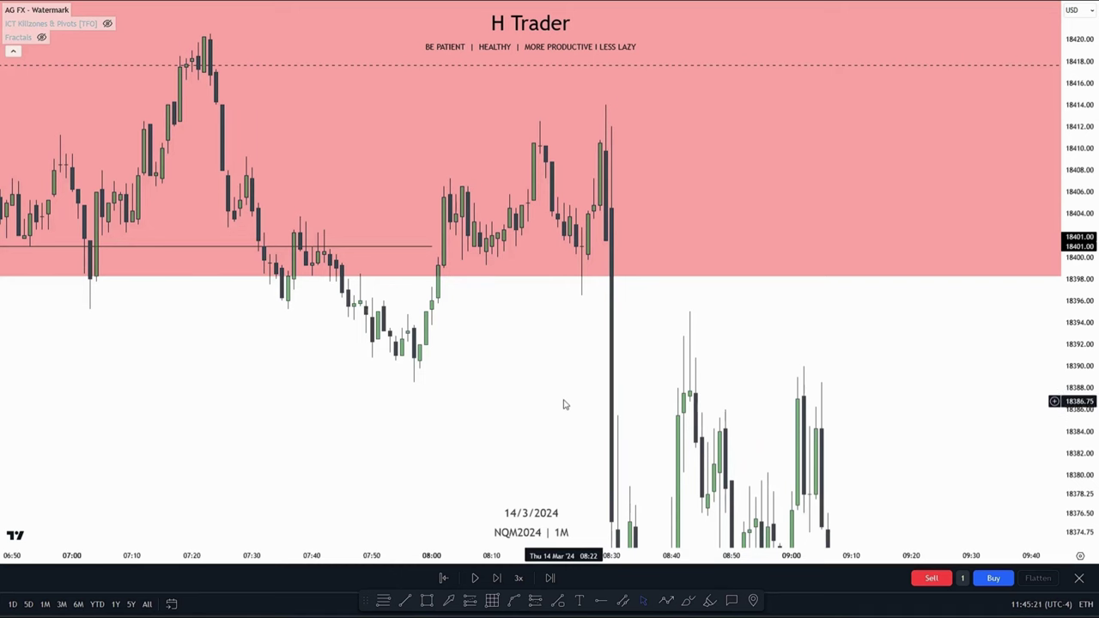
pyautogui.scroll(-2, 586, 383)
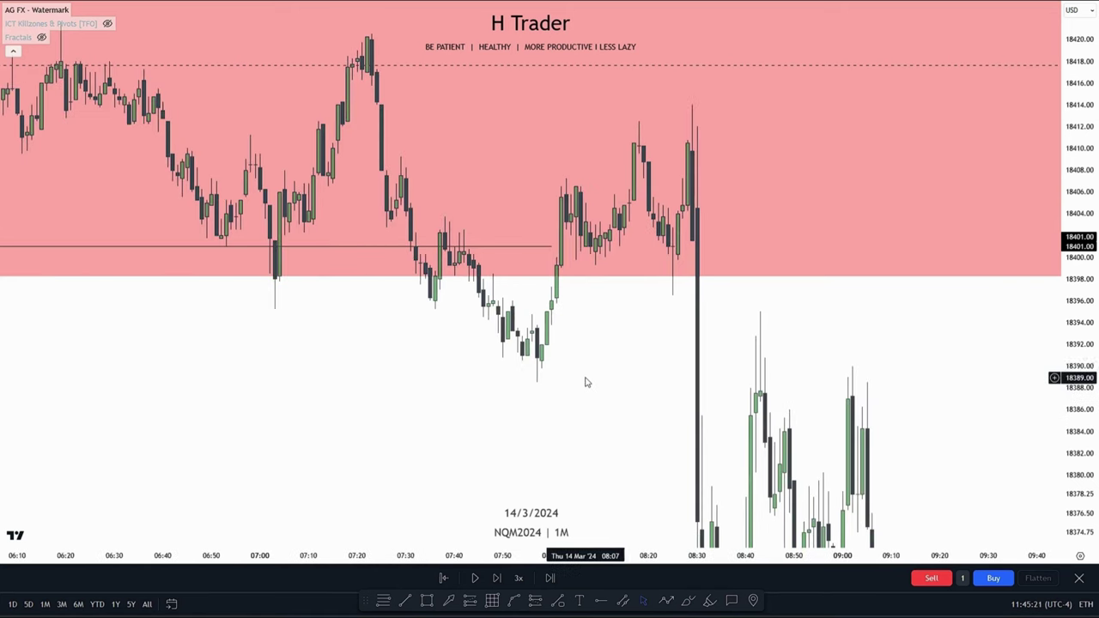
pyautogui.moveTo(618, 389); pyautogui.dragTo(509, 542)
pyautogui.moveTo(1097, 255); pyautogui.dragTo(1005, 353)
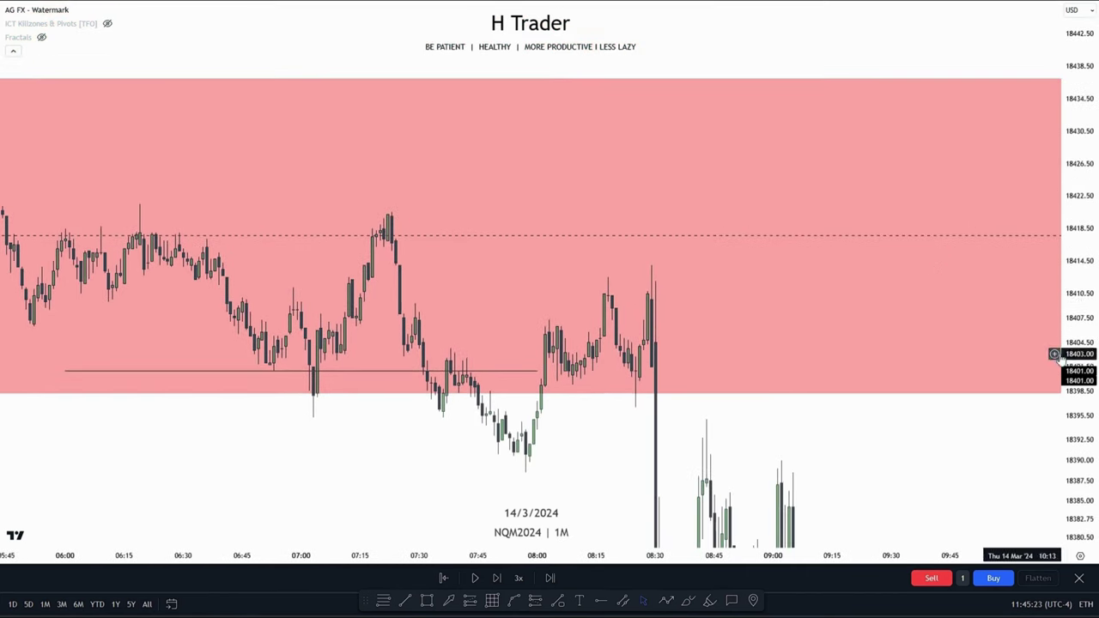
pyautogui.moveTo(886, 456); pyautogui.dragTo(899, 374)
pyautogui.moveTo(1081, 391); pyautogui.dragTo(1080, 182)
pyautogui.moveTo(581, 442); pyautogui.dragTo(513, 229)
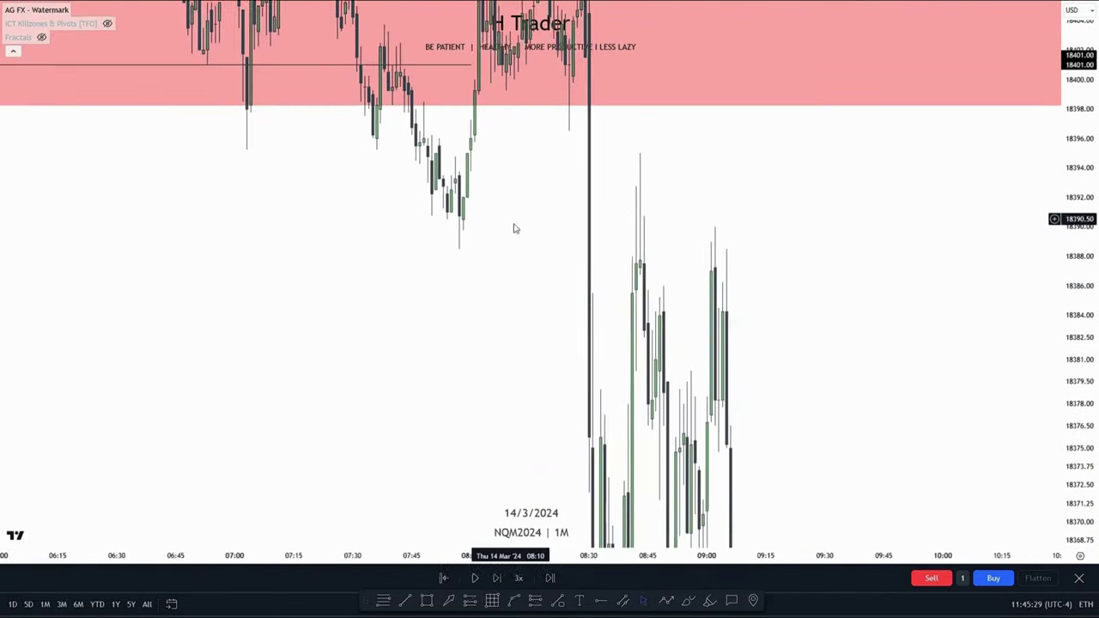
pyautogui.scroll(2, 481, 245)
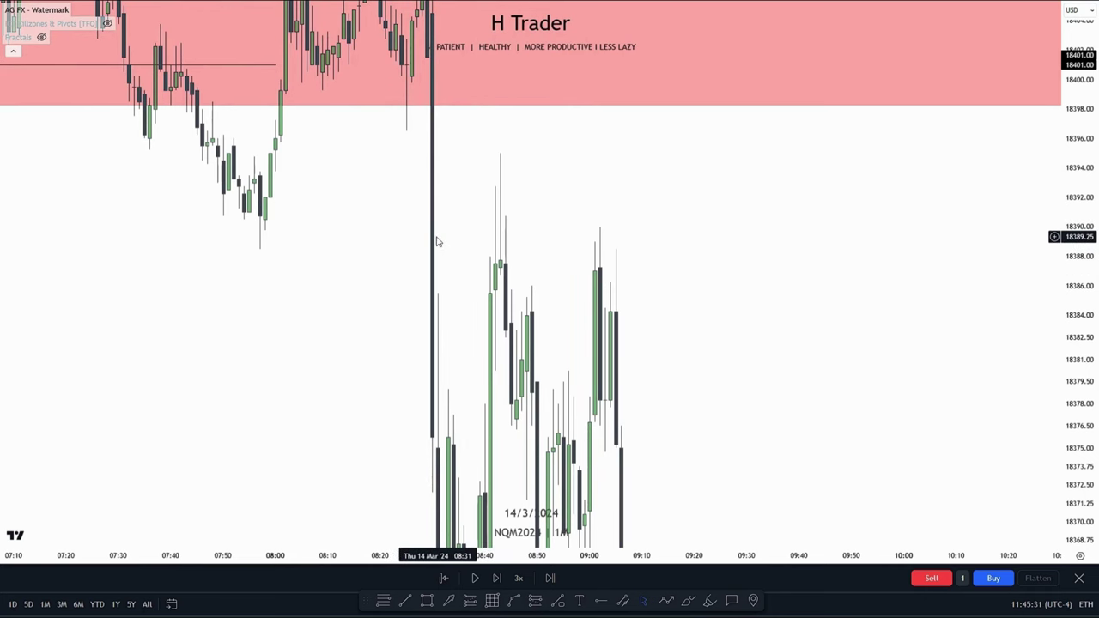
pyautogui.moveTo(468, 237); pyautogui.dragTo(616, 300)
pyautogui.scroll(4, 567, 283)
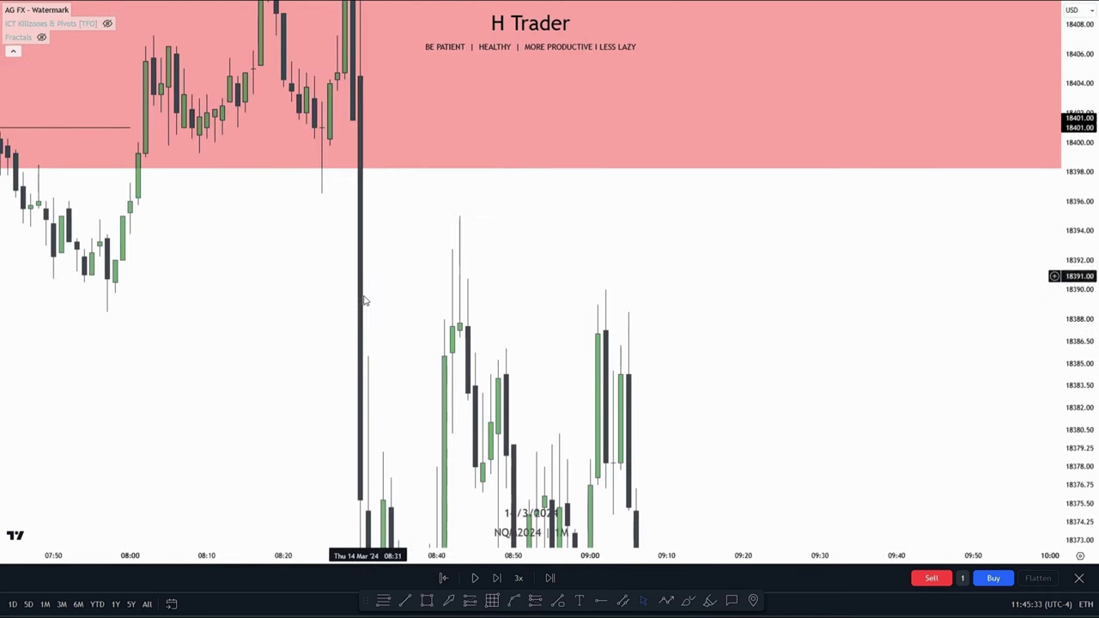
pyautogui.moveTo(427, 333); pyautogui.dragTo(416, 176)
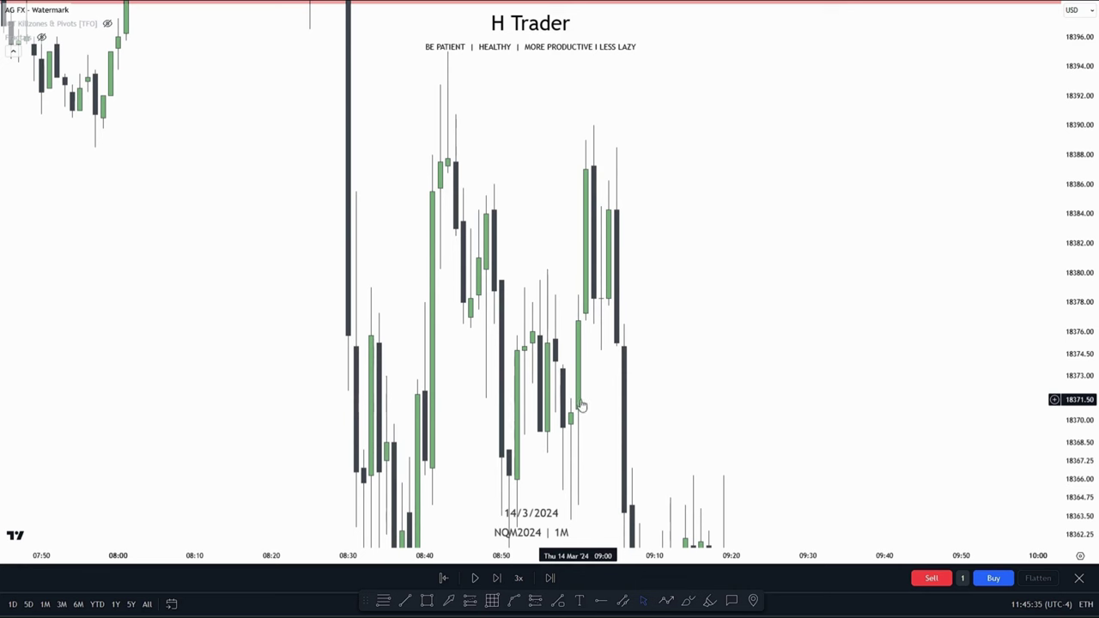
# - Examine the one-minute price action on 14 March from the 08:30 drop to the 09:19 candle, focusing on the 09:06 decline
pyautogui.moveTo(1084, 274); pyautogui.dragTo(1069, 434)
pyautogui.moveTo(797, 302); pyautogui.dragTo(785, 265)
pyautogui.moveTo(812, 355); pyautogui.dragTo(785, 300)
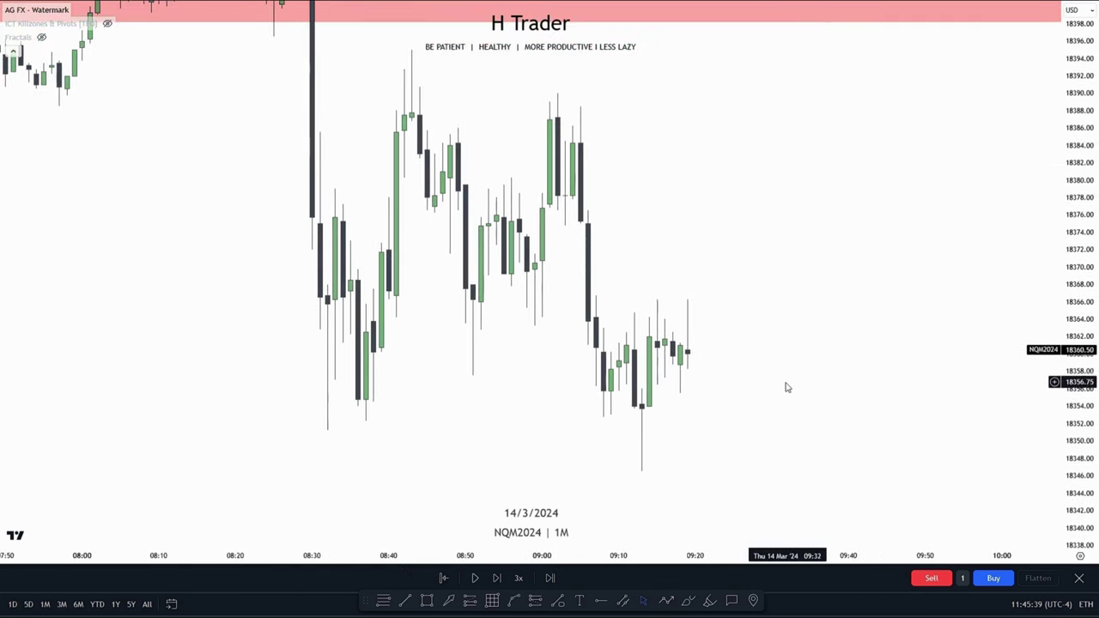
pyautogui.moveTo(782, 380); pyautogui.dragTo(768, 358)
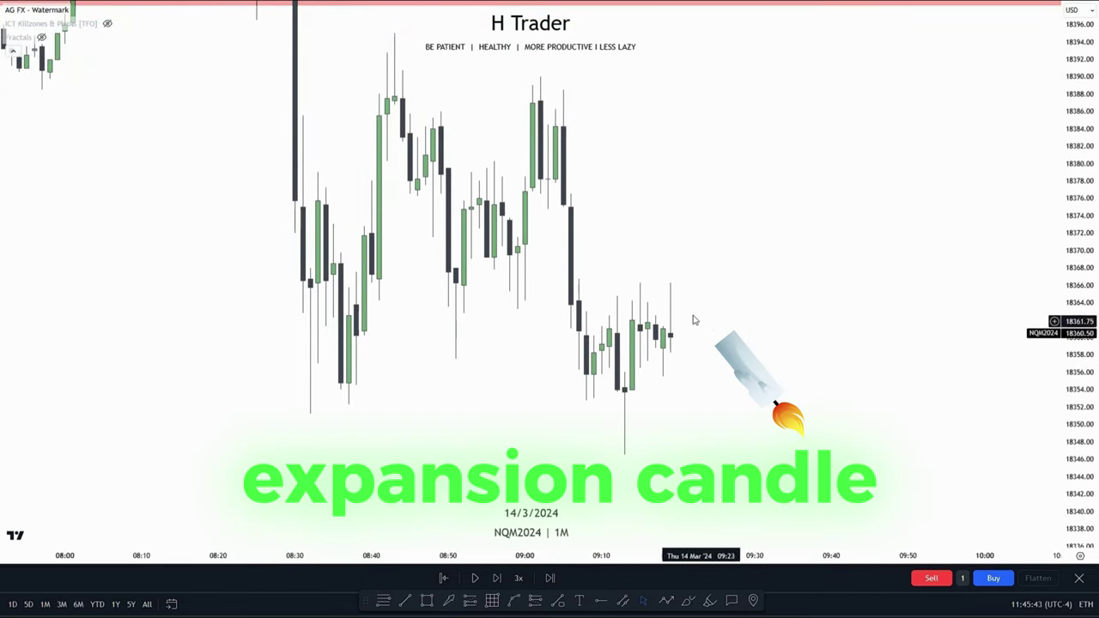
pyautogui.scroll(4, 758, 393)
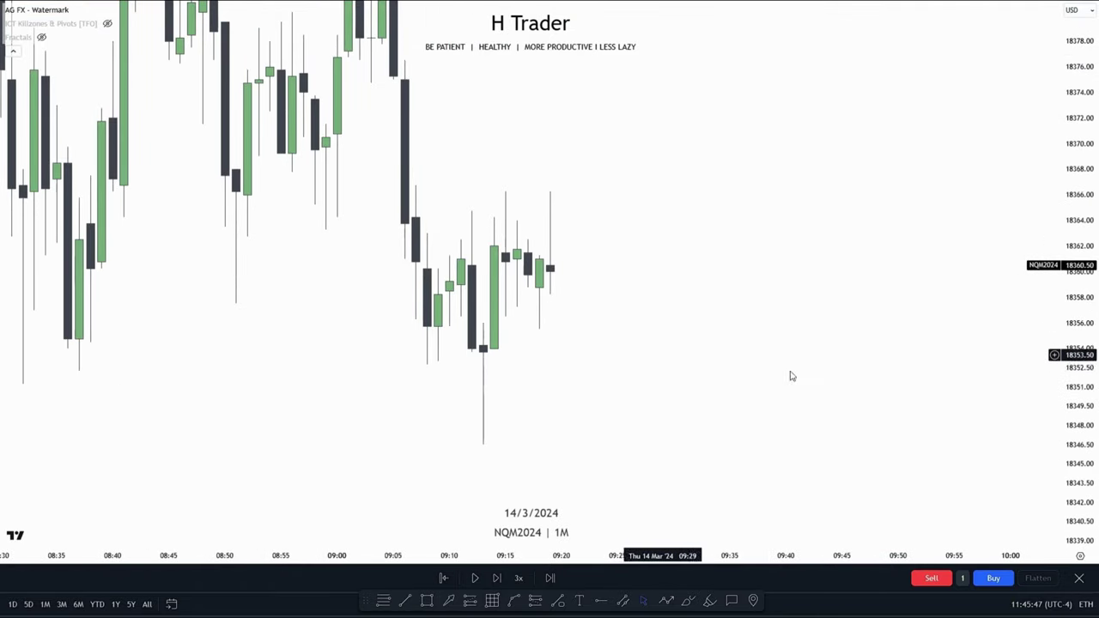
pyautogui.scroll(3, 905, 338)
pyautogui.moveTo(646, 372); pyautogui.dragTo(777, 458)
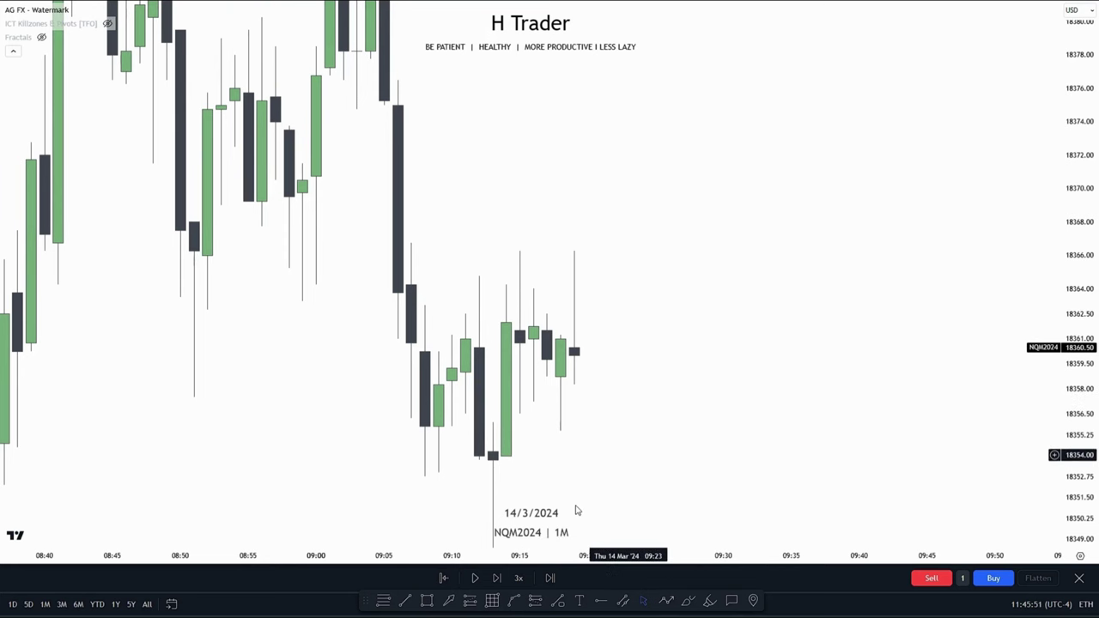
# - Mark the one-minute gap of the 09:06 decline with a rectangle from 18375.00 to 18366.75, and delete it
pyautogui.click(429, 599)
pyautogui.moveTo(387, 107); pyautogui.dragTo(411, 243)
pyautogui.click(790, 218)
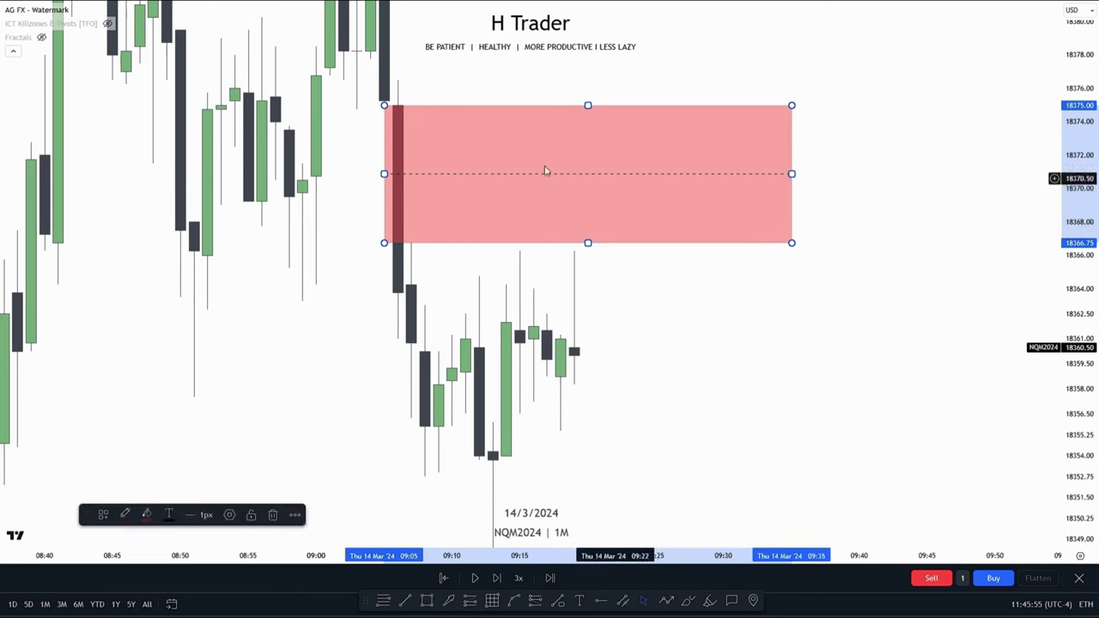
pyautogui.press('Delete')
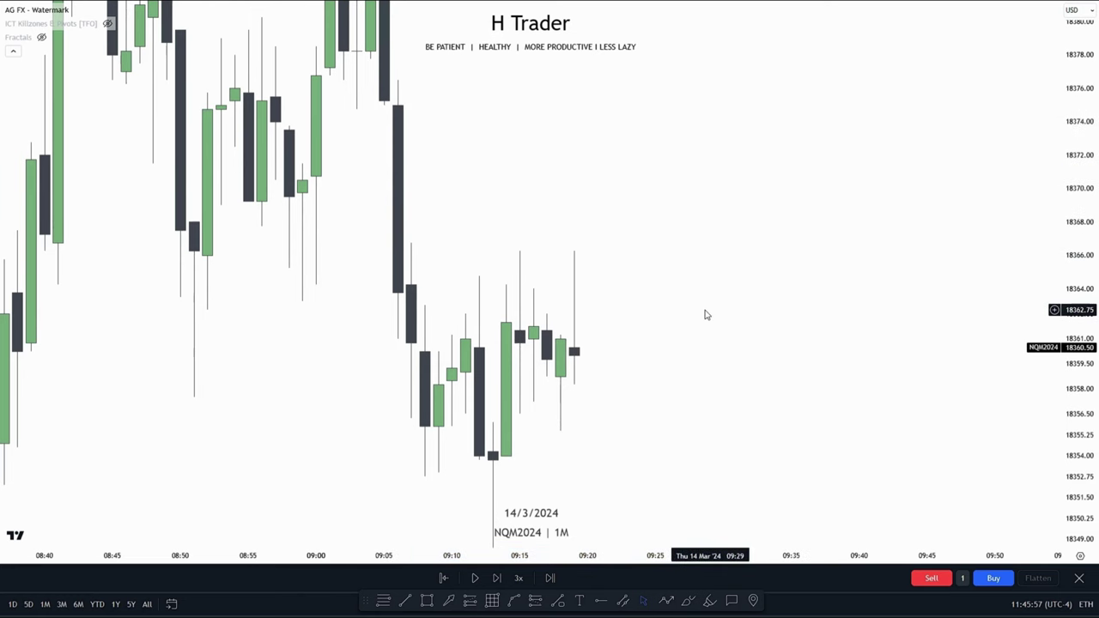
# - On the 2-minute timeframe, outline the gap from 18375.00 to 18363.00, delete the rectangle and return to the 1-minute chart
pyautogui.write('2')
pyautogui.press('Return')
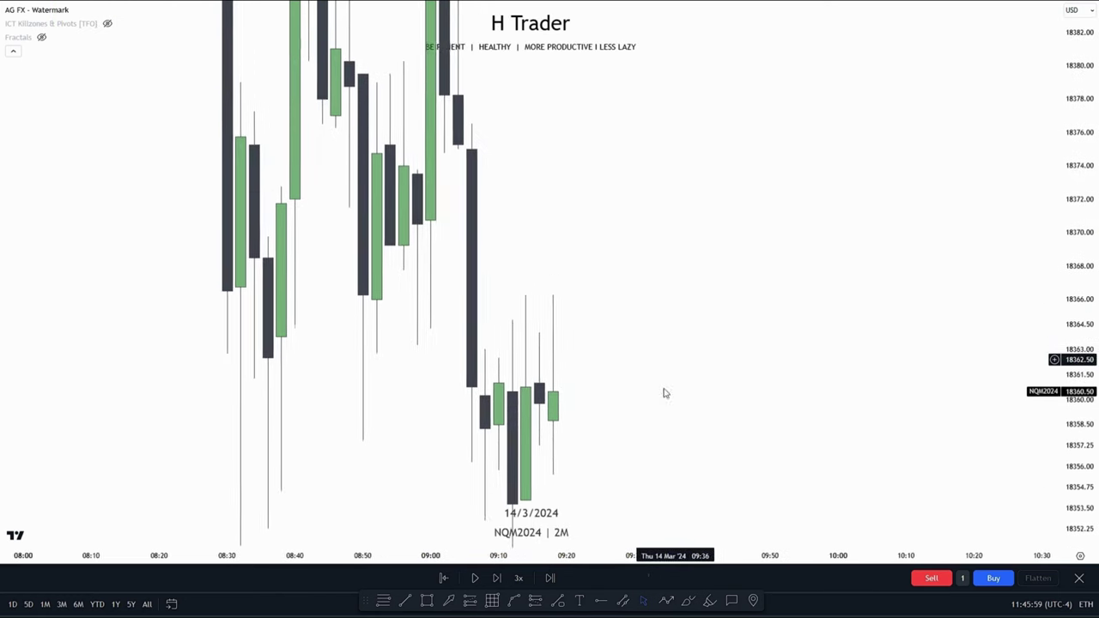
pyautogui.click(427, 600)
pyautogui.moveTo(468, 170)
pyautogui.mouseDown()
pyautogui.moveTo(455, 163)
pyautogui.moveTo(490, 226)
pyautogui.moveTo(986, 395)
pyautogui.moveTo(1003, 349)
pyautogui.mouseUp()
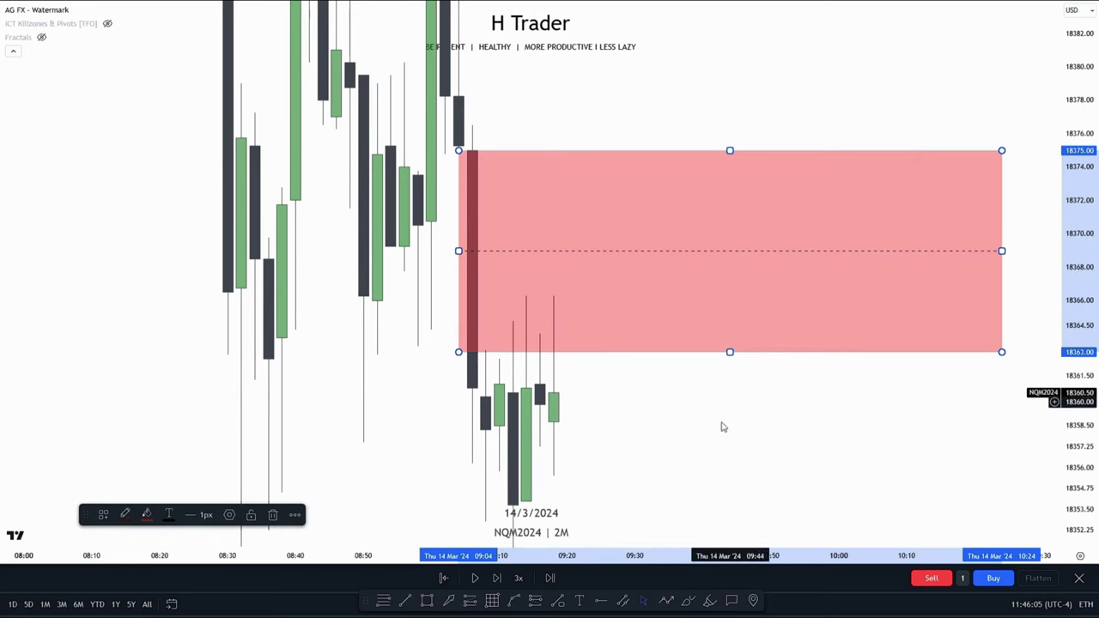
pyautogui.press('Delete')
pyautogui.press('1')
pyautogui.press('Return')
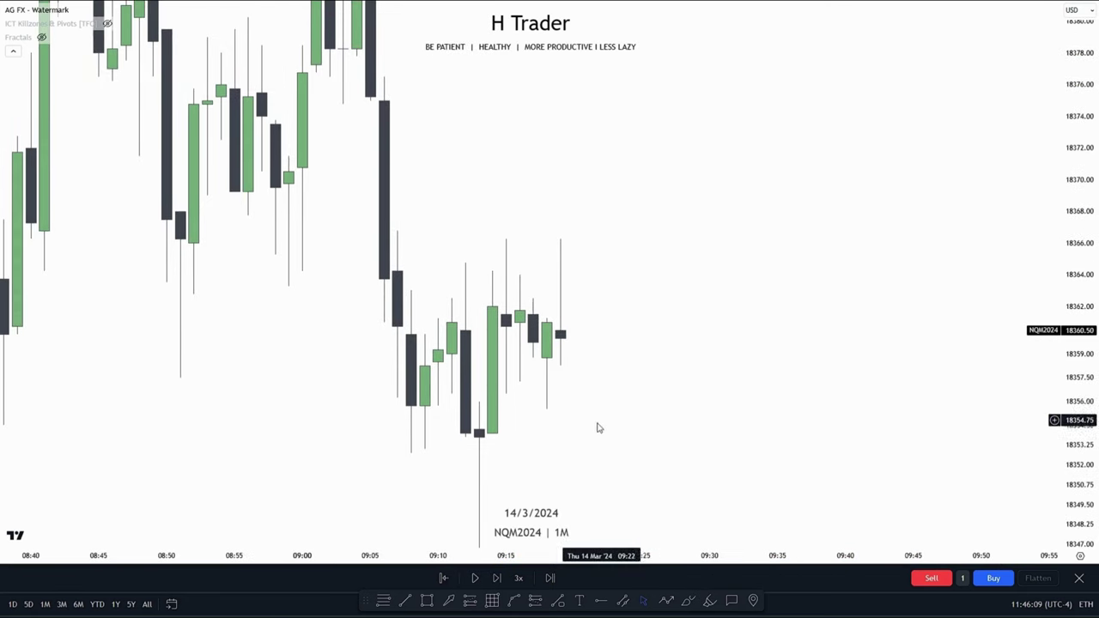
# - Draw a level line from the 09:13 candle's low at 18346.50 to about 09:34
pyautogui.moveTo(609, 377); pyautogui.dragTo(551, 276)
pyautogui.click(406, 603)
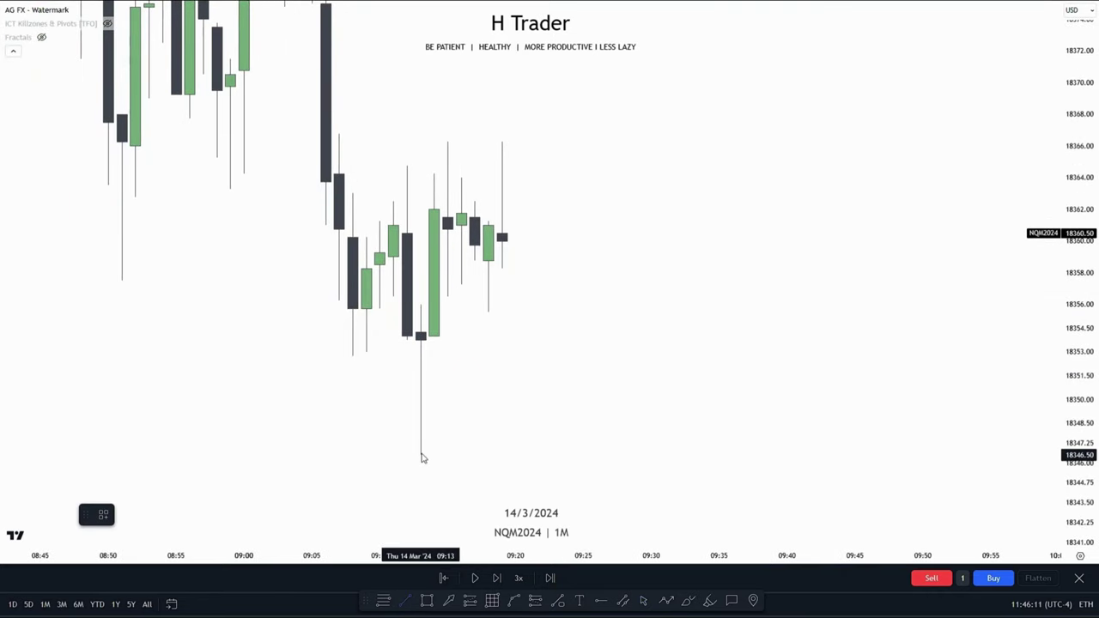
pyautogui.click(421, 455)
pyautogui.click(706, 455)
pyautogui.click(572, 491)
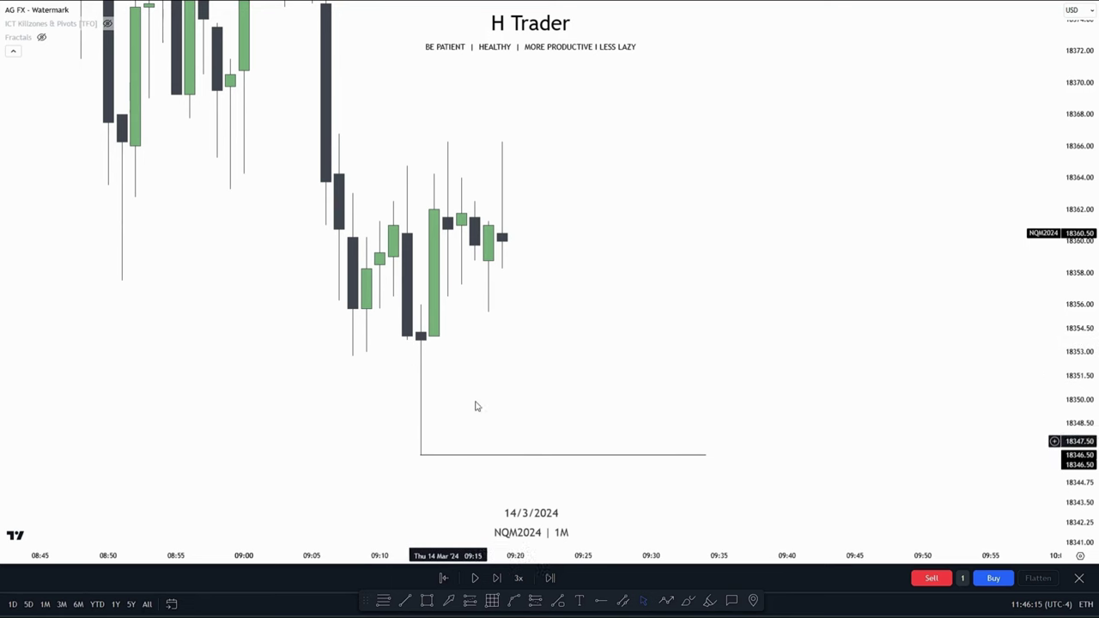
# - Set the replay speed to 1x and play the chart forward until the 09:20 candle has printed
pyautogui.click(519, 578)
pyautogui.click(526, 501)
pyautogui.click(475, 578)
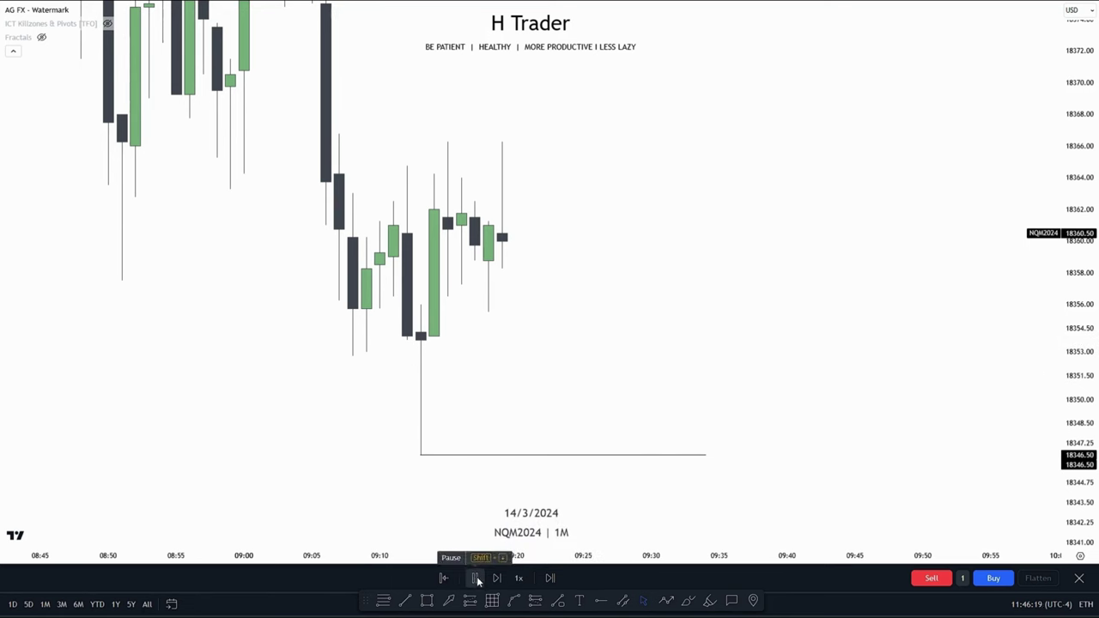
pyautogui.click(475, 578)
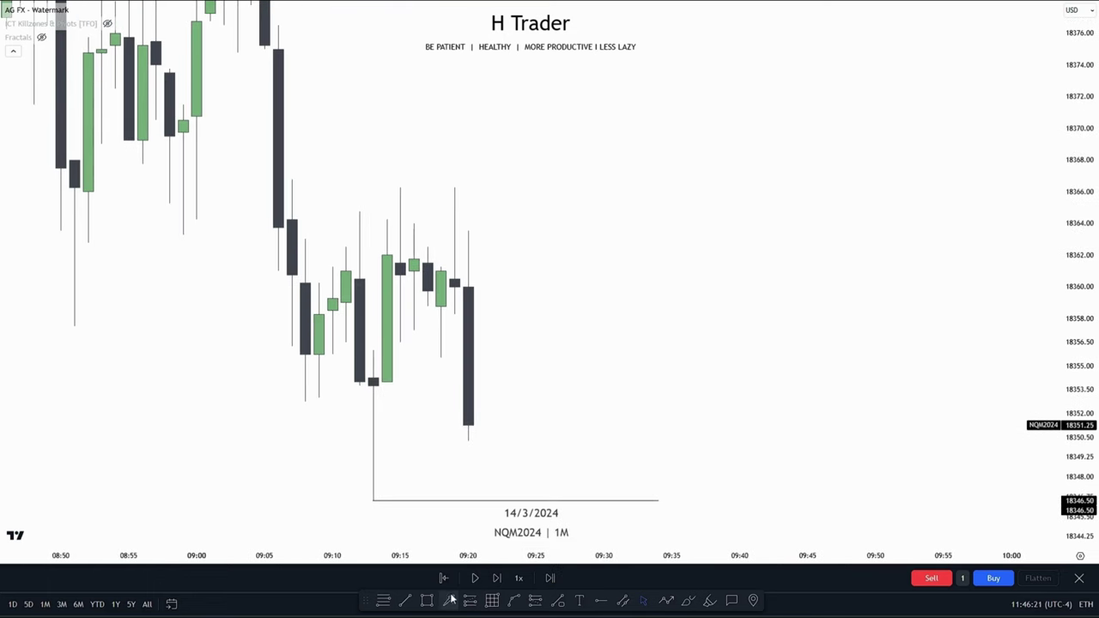
# - Draw a thin red zone with its lower edge at 18356.00, from the 09:13 candle to about 09:51
pyautogui.click(372, 345)
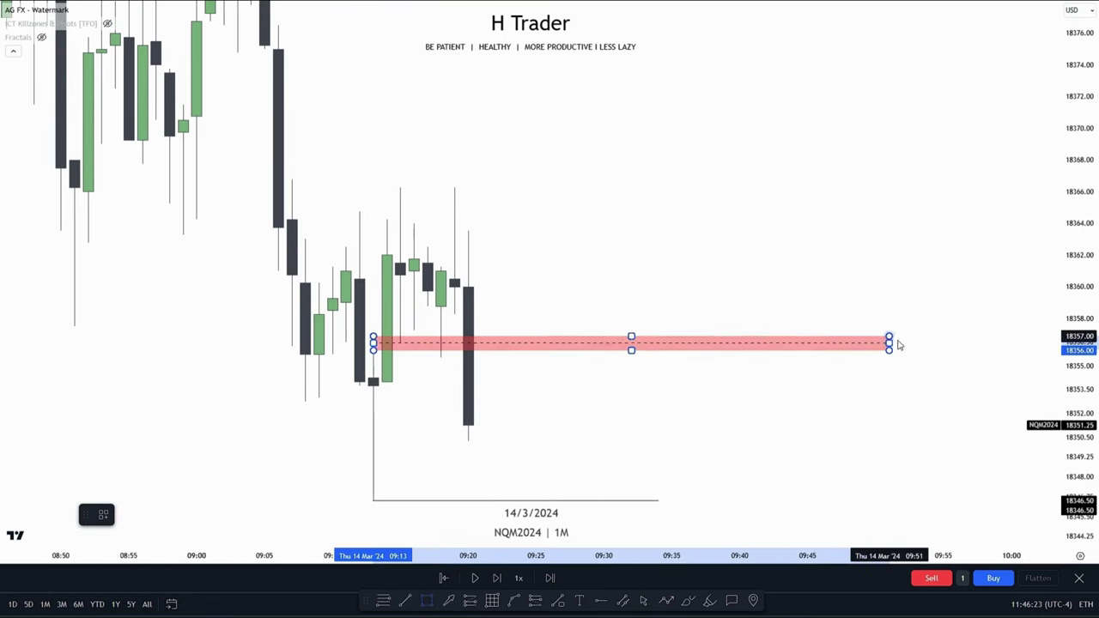
pyautogui.click(890, 342)
pyautogui.click(747, 422)
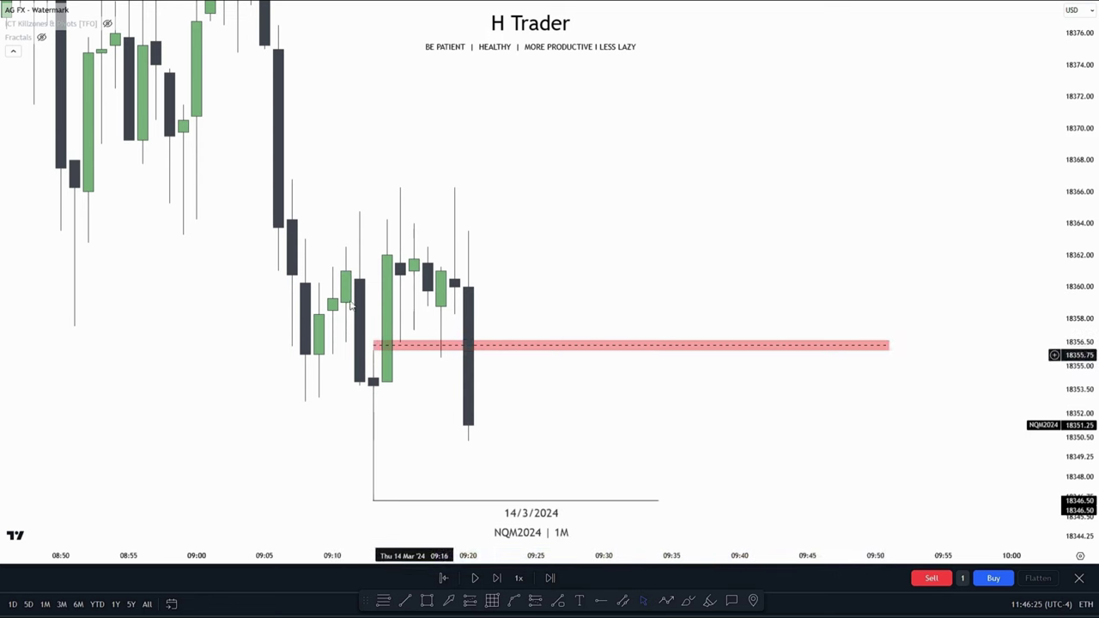
# - Try a second zone from the 09:11 candle between 18356.50 and 18356.00, and delete it
pyautogui.click(428, 601)
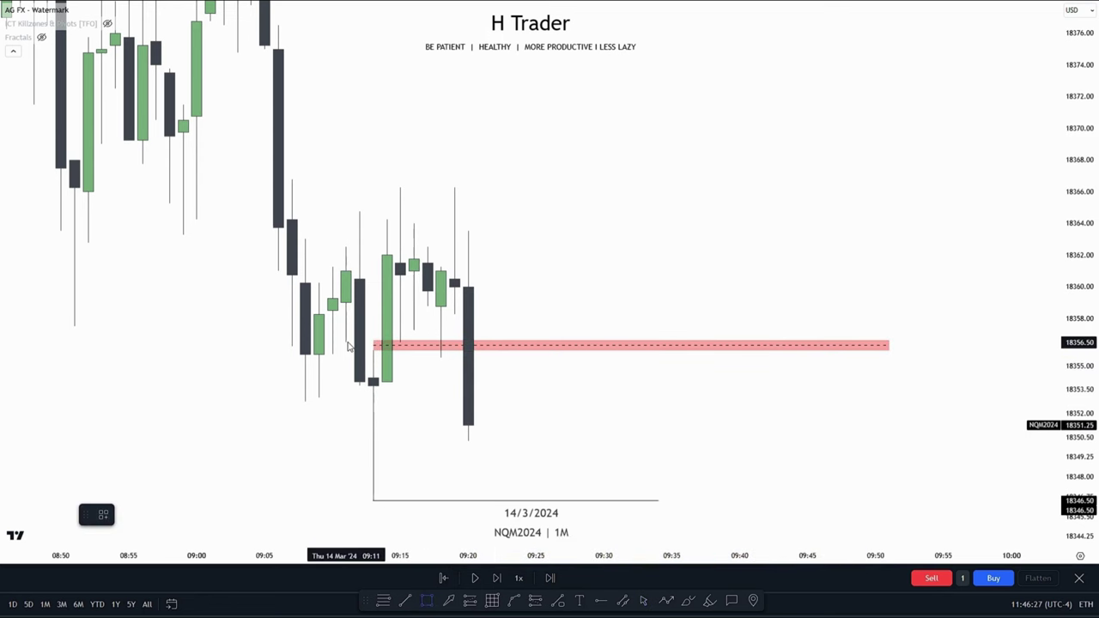
pyautogui.click(347, 341)
pyautogui.click(972, 352)
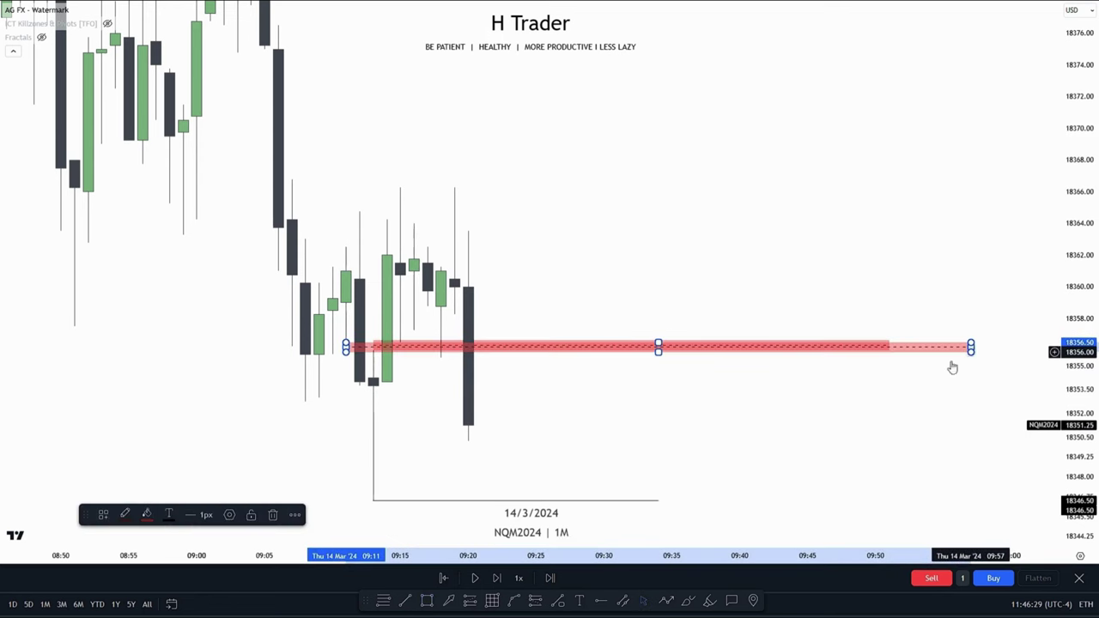
pyautogui.press('Delete')
# - Play the replay forward by one candle to 09:21
pyautogui.moveTo(591, 399); pyautogui.dragTo(624, 367)
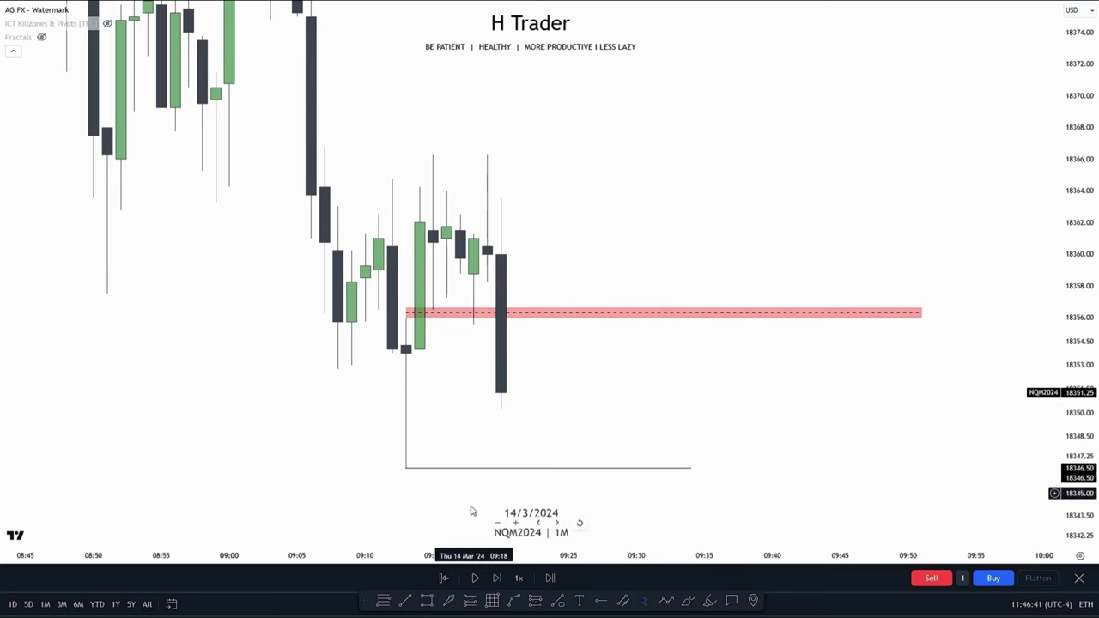
pyautogui.click(476, 579)
pyautogui.moveTo(591, 400); pyautogui.dragTo(604, 422)
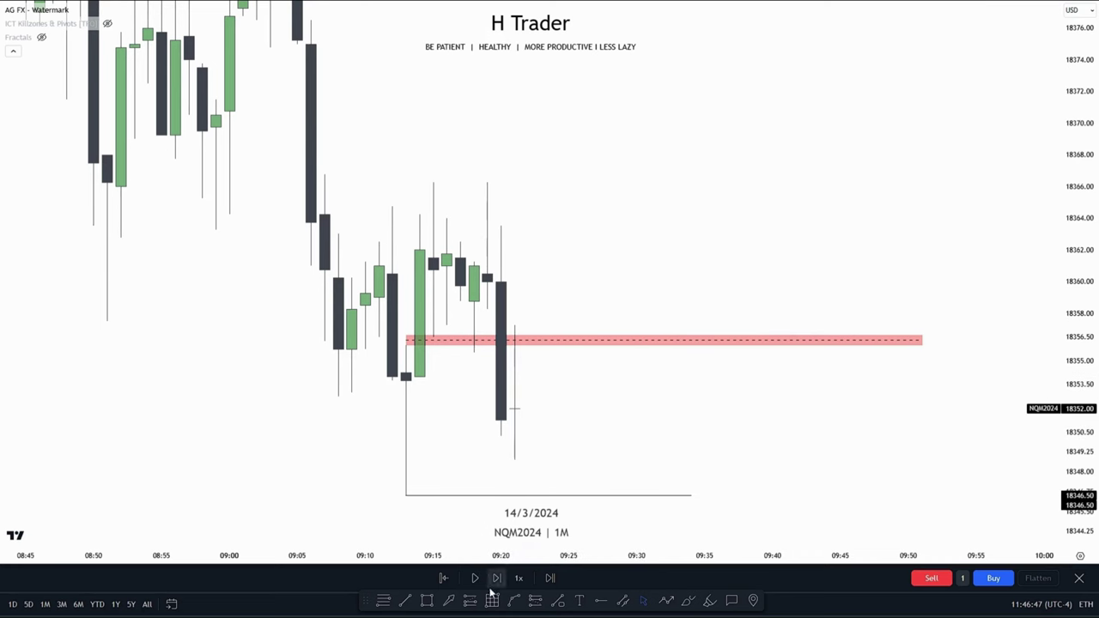
# - Place a short position at the 09:13 candle with entry 18356.00, stop 18358.75 and target 18346.50
pyautogui.click(535, 604)
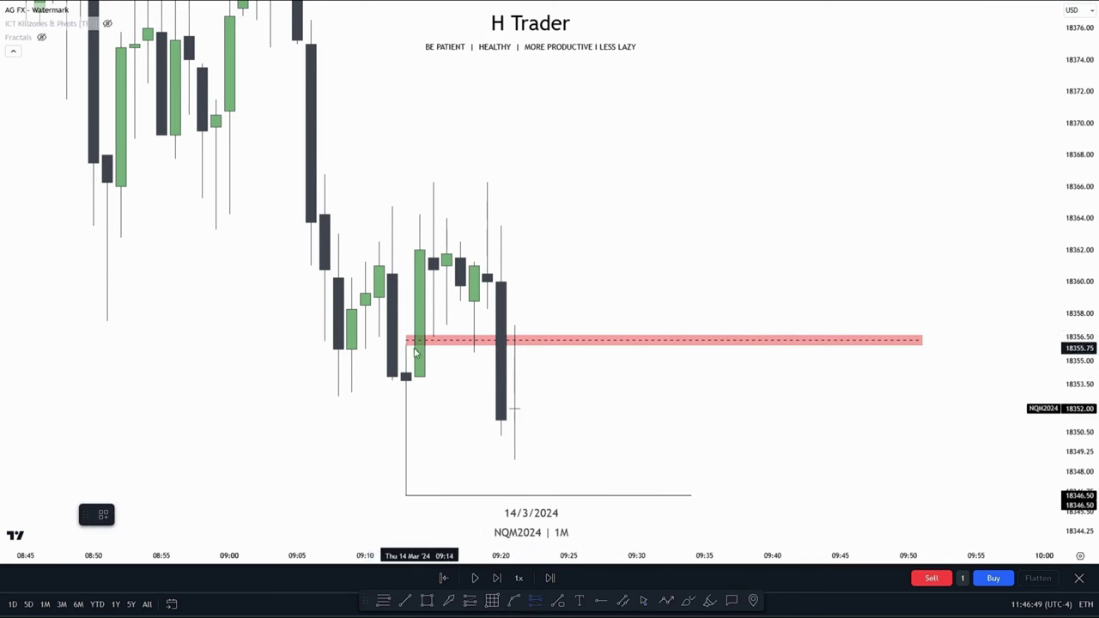
pyautogui.click(411, 348)
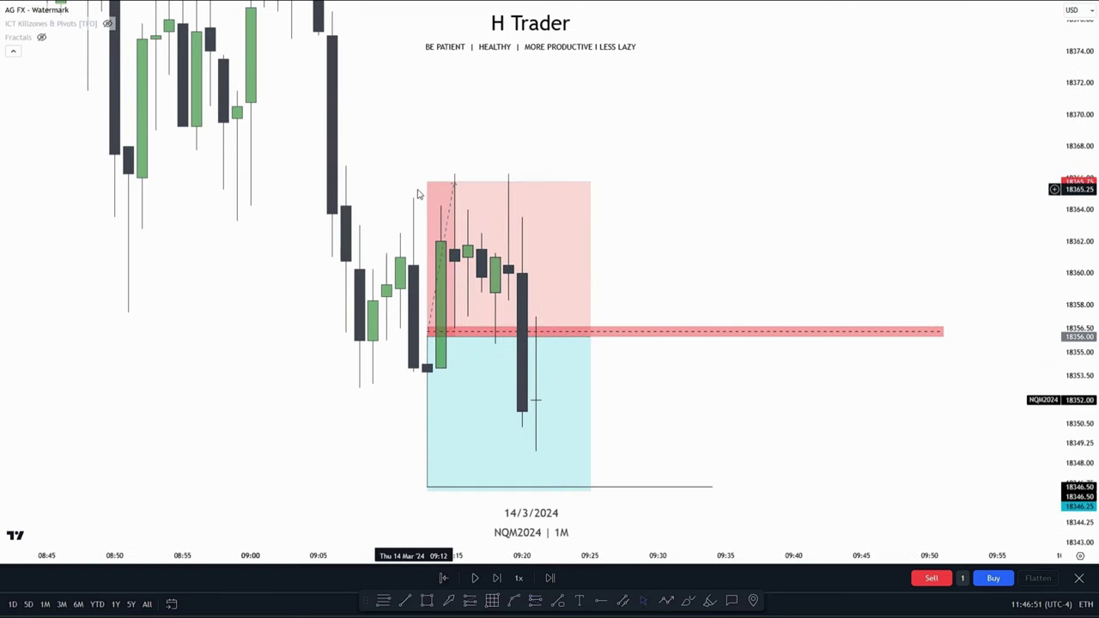
pyautogui.moveTo(427, 183); pyautogui.dragTo(758, 300)
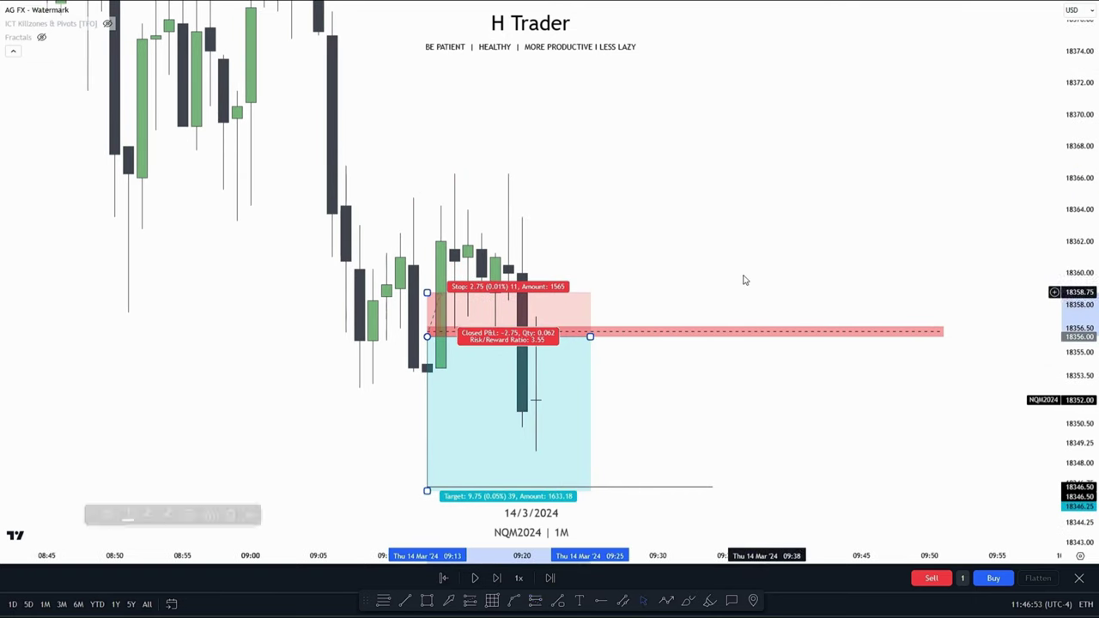
pyautogui.moveTo(724, 441); pyautogui.dragTo(734, 426)
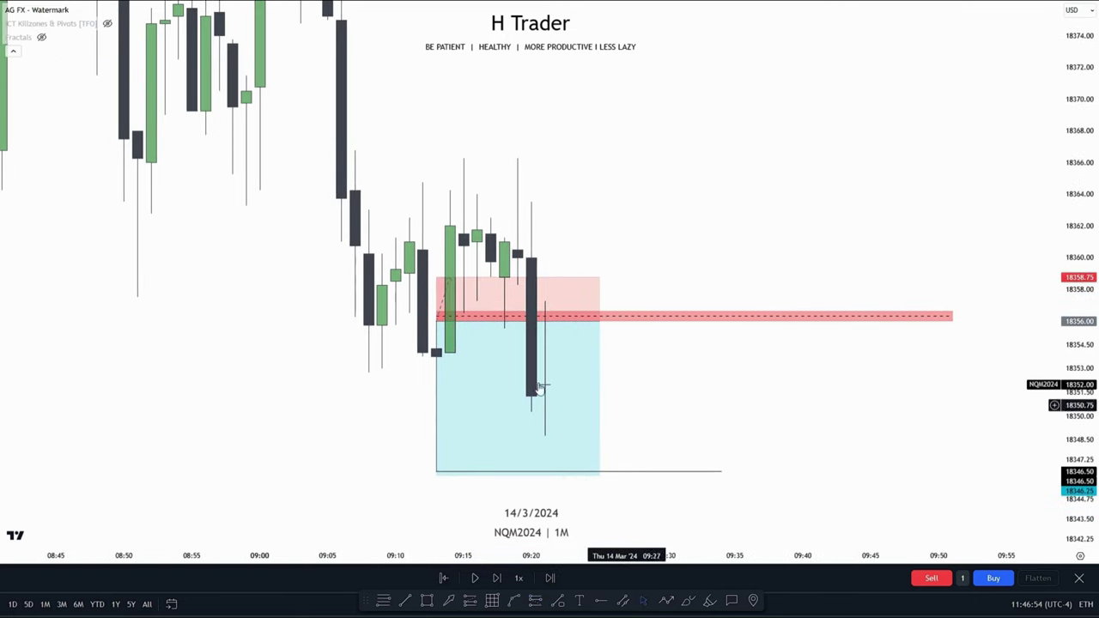
pyautogui.click(437, 473)
pyautogui.moveTo(437, 475); pyautogui.dragTo(437, 471)
# - Play the replay forward until the 09:22 candle trades through the 18346.50 target line
pyautogui.moveTo(689, 384); pyautogui.dragTo(681, 358)
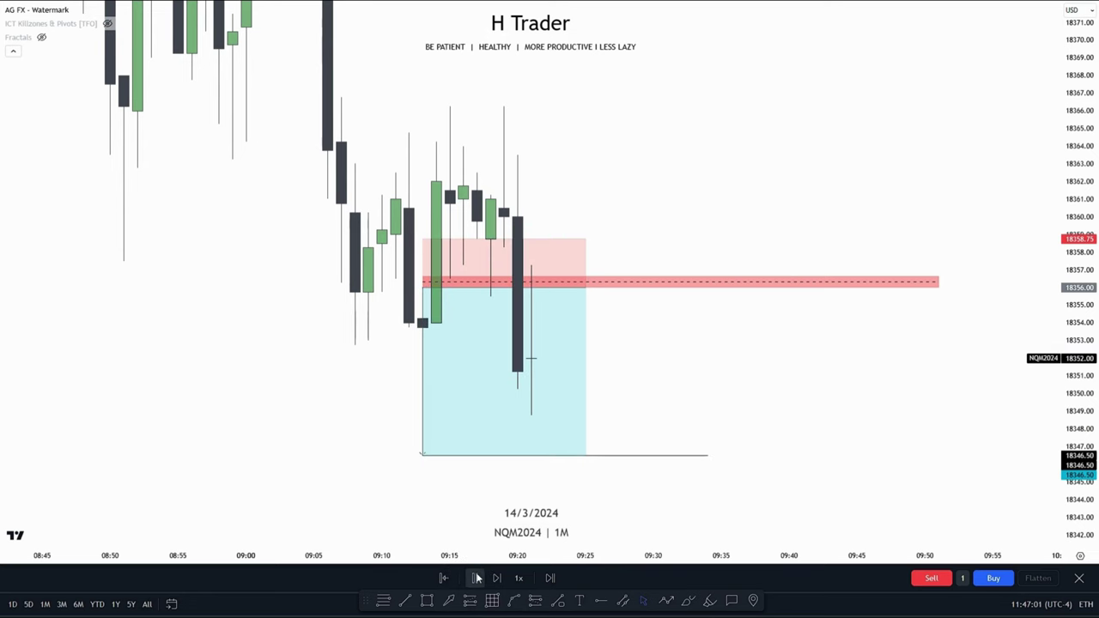
pyautogui.click(476, 578)
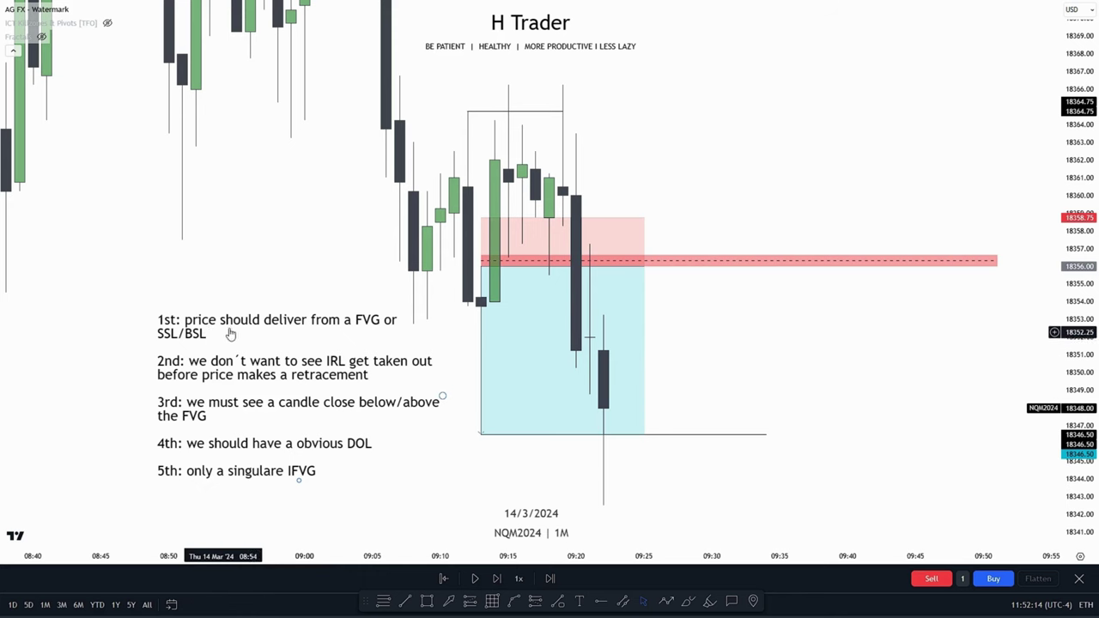
# - Check the marked gap on the 2-minute timeframe, then return to the 1-minute chart
pyautogui.moveTo(336, 212); pyautogui.dragTo(320, 285)
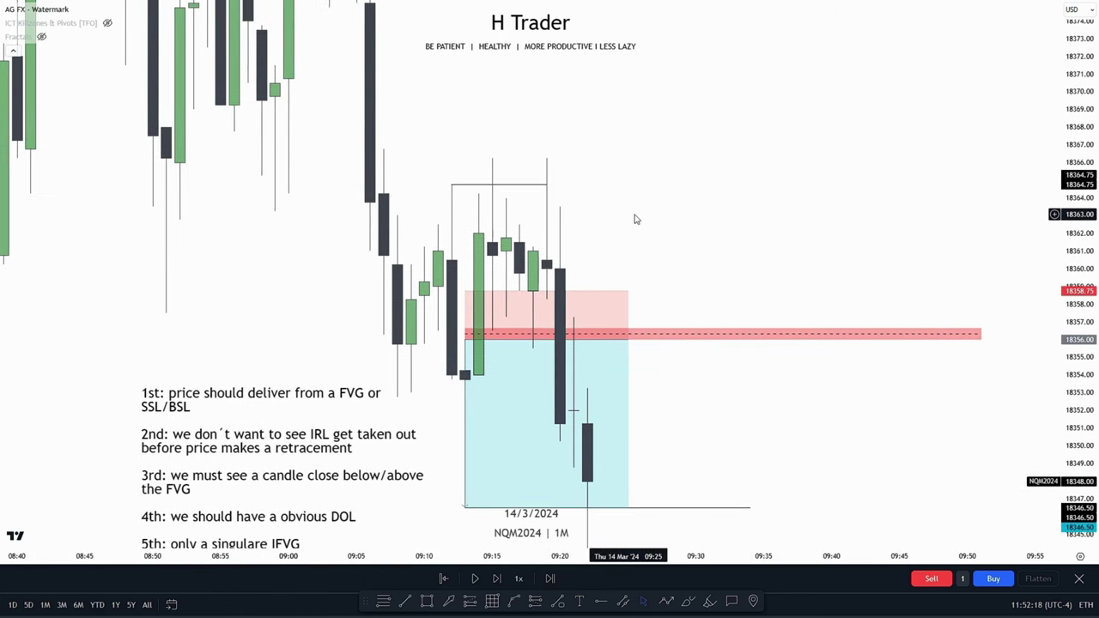
pyautogui.write('2')
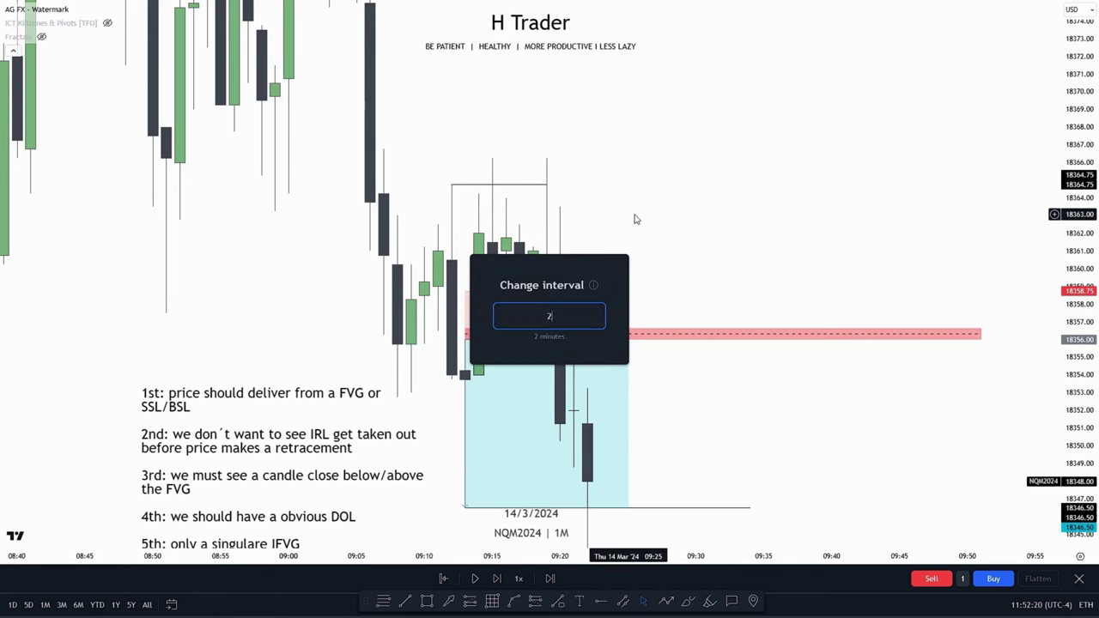
pyautogui.press('Return')
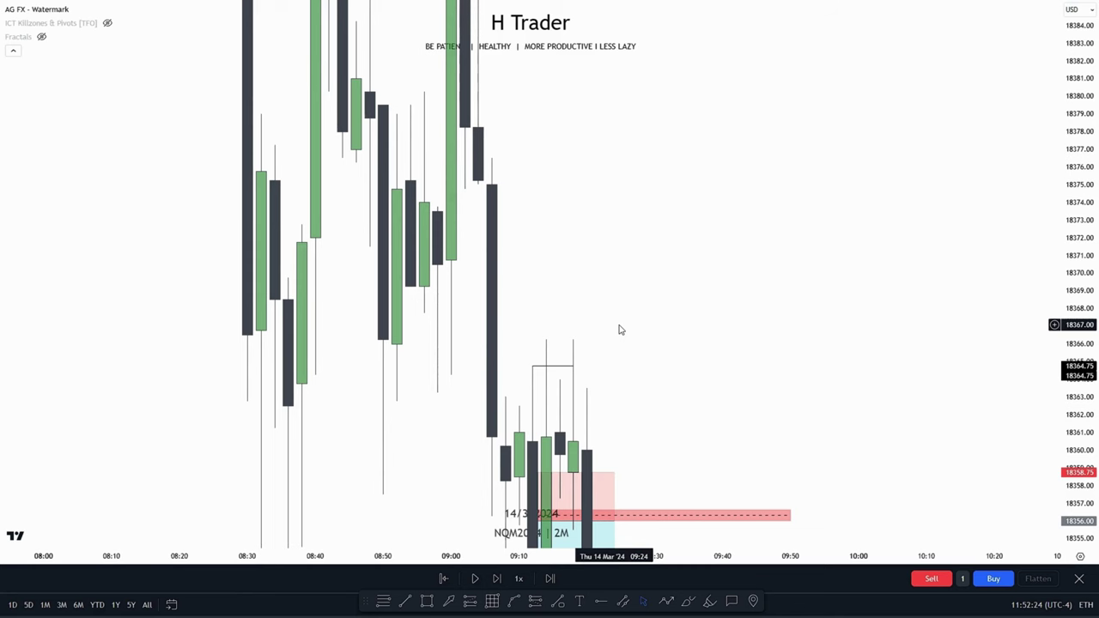
pyautogui.write('1')
pyautogui.press('Return')
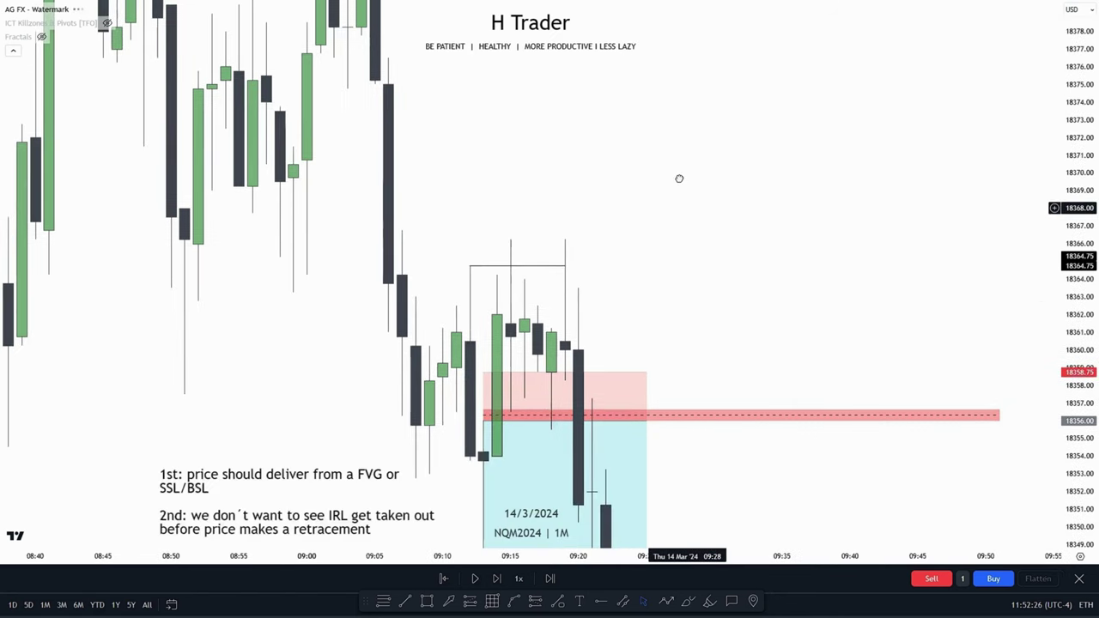
# - Review the five written setup rules against the red zone, the short position and the 18346.50 target line
pyautogui.moveTo(757, 393); pyautogui.dragTo(760, 334)
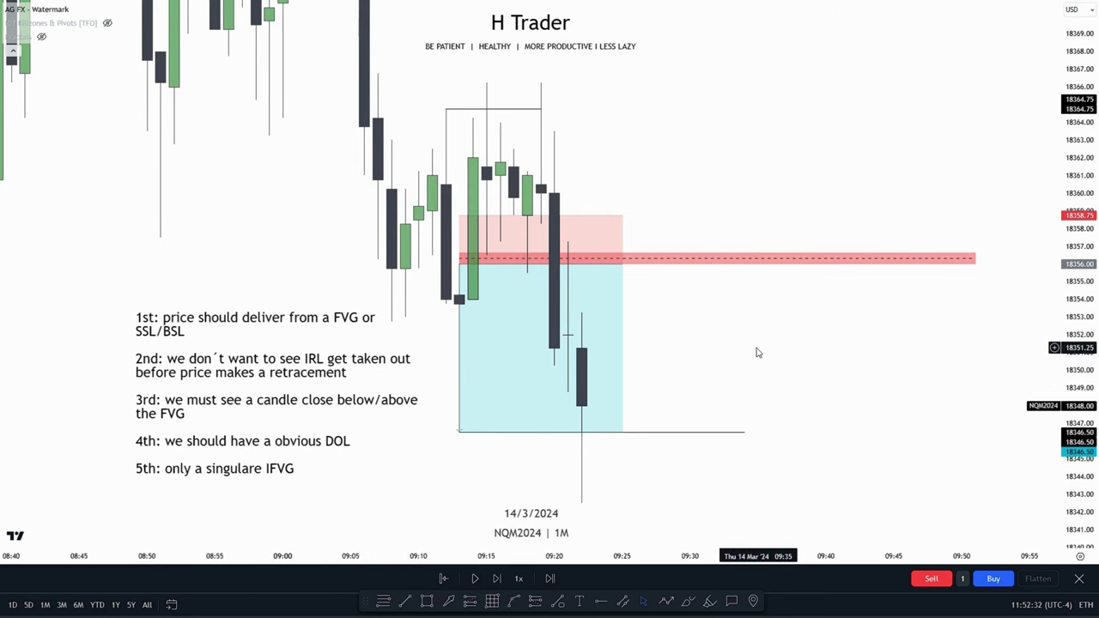
pyautogui.moveTo(717, 349); pyautogui.dragTo(759, 287)
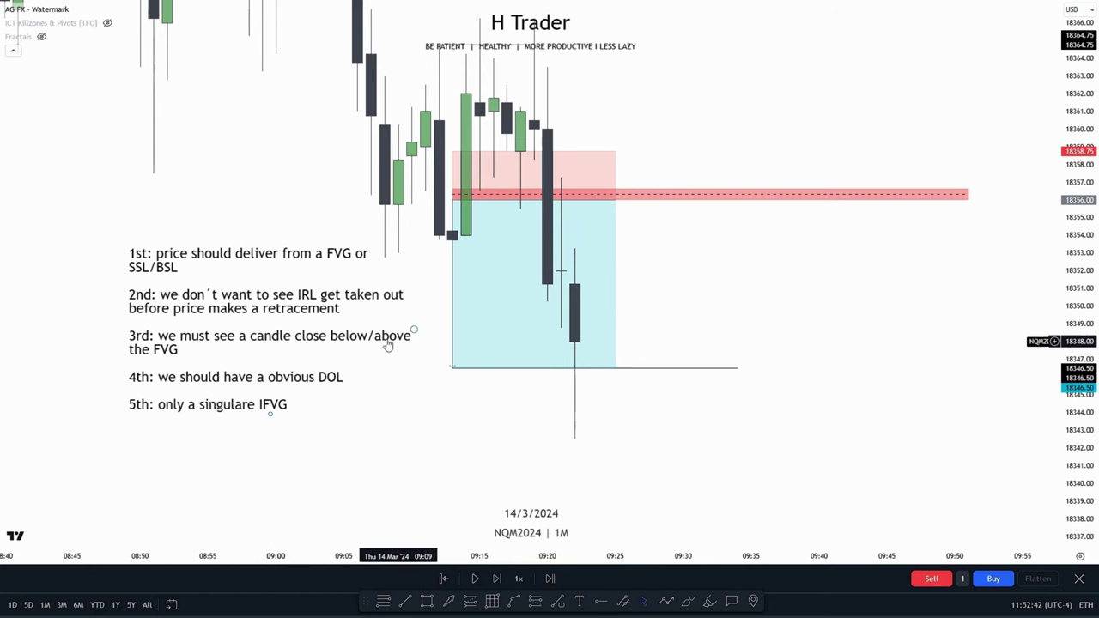
pyautogui.moveTo(750, 429); pyautogui.dragTo(748, 460)
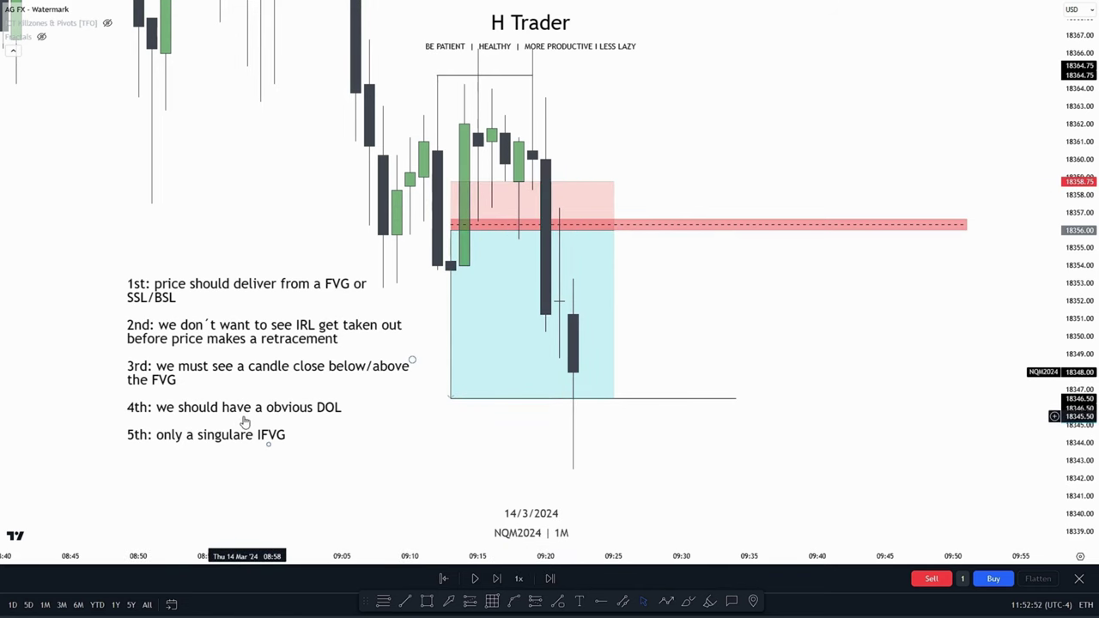
pyautogui.moveTo(465, 425); pyautogui.dragTo(446, 389)
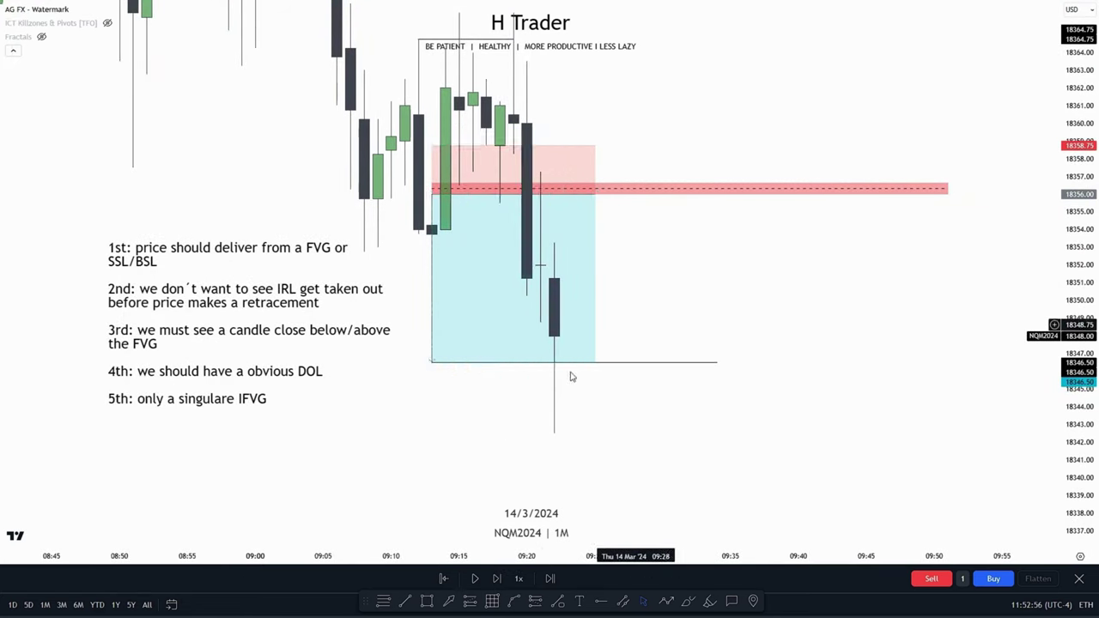
pyautogui.moveTo(729, 327); pyautogui.dragTo(726, 363)
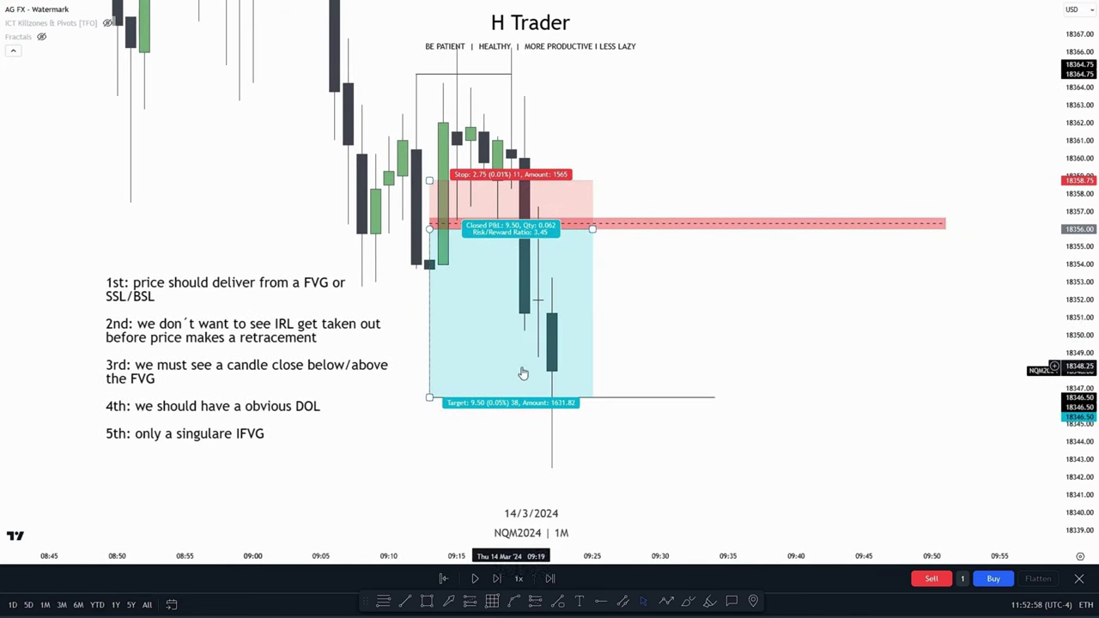
pyautogui.moveTo(473, 456); pyautogui.dragTo(465, 499)
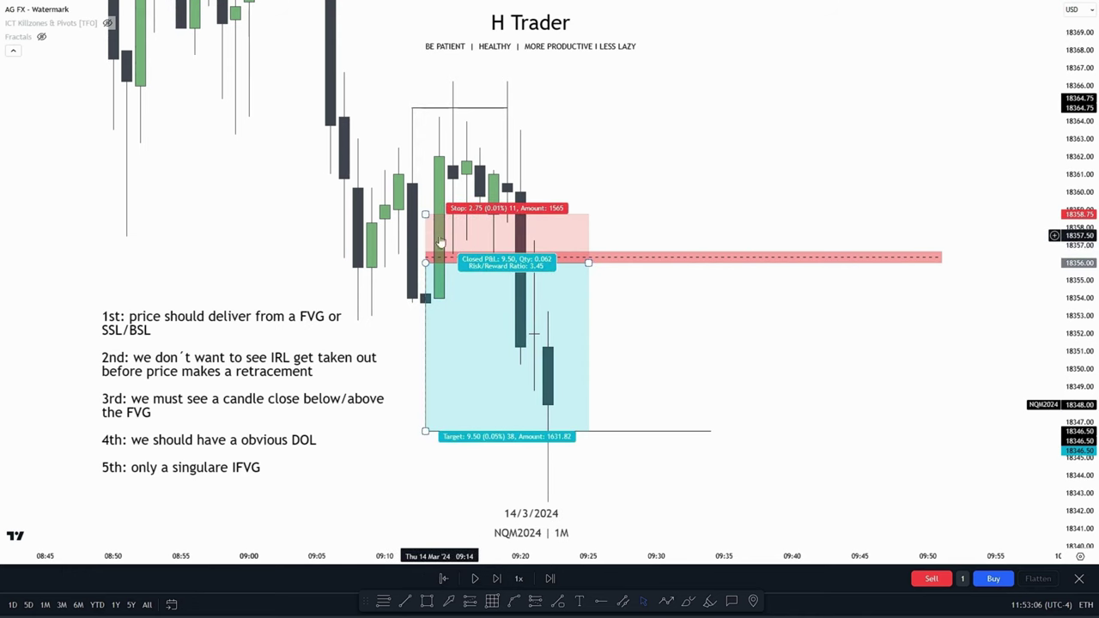
pyautogui.moveTo(687, 329); pyautogui.dragTo(717, 312)
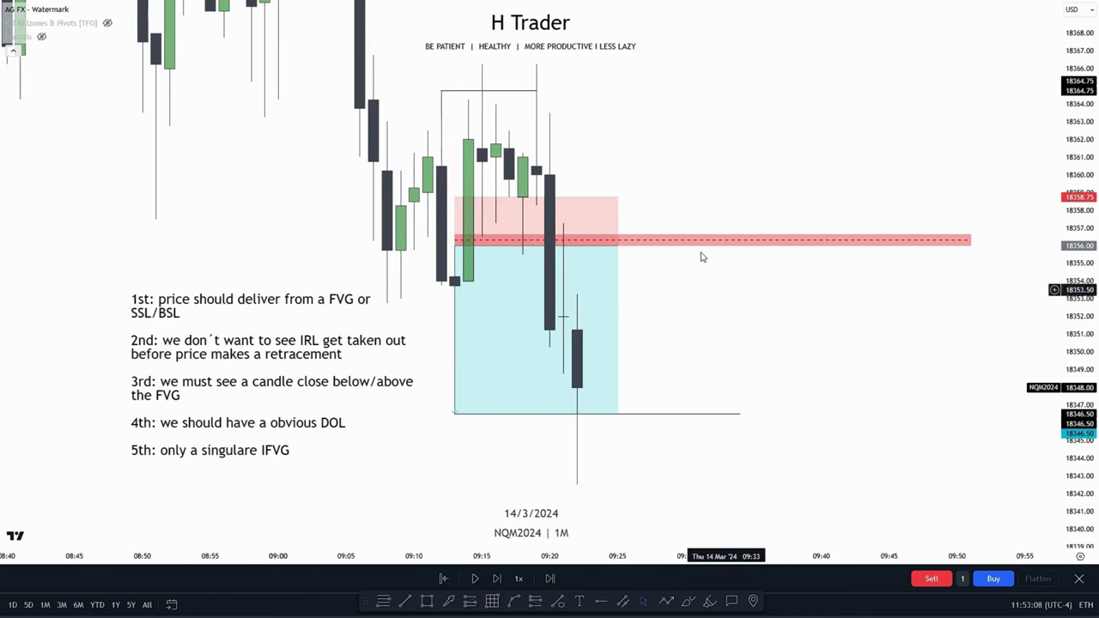